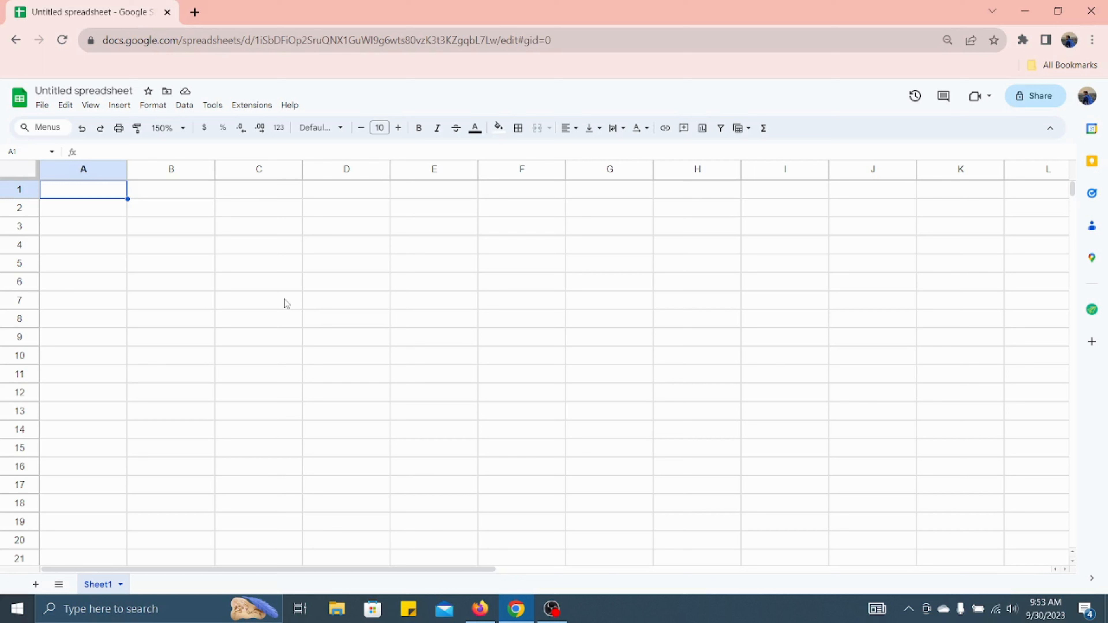
{"action": "type", "text": "="}
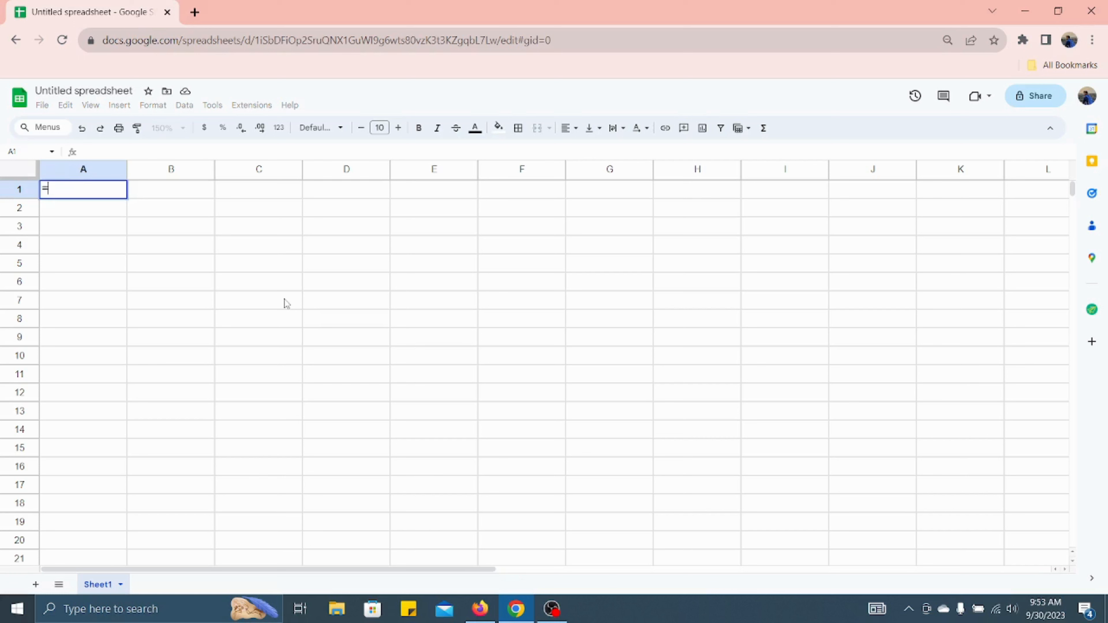
{"action": "type", "text": "gpt"}
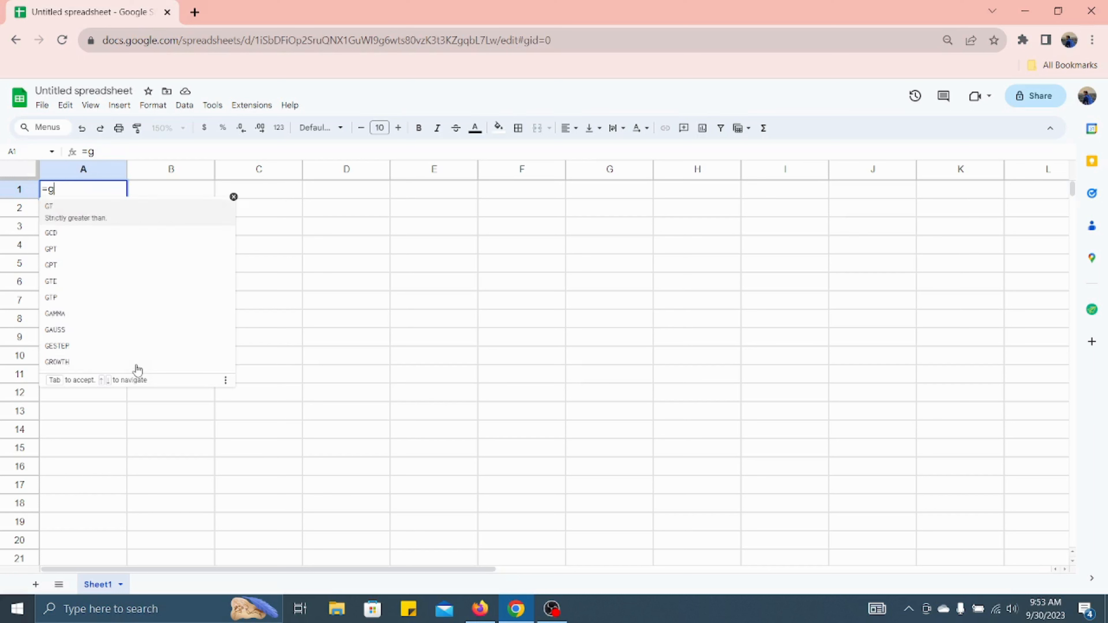
{"action": "key", "text": "Escape"}
{"action": "left_click", "coordinate": [138, 364]}
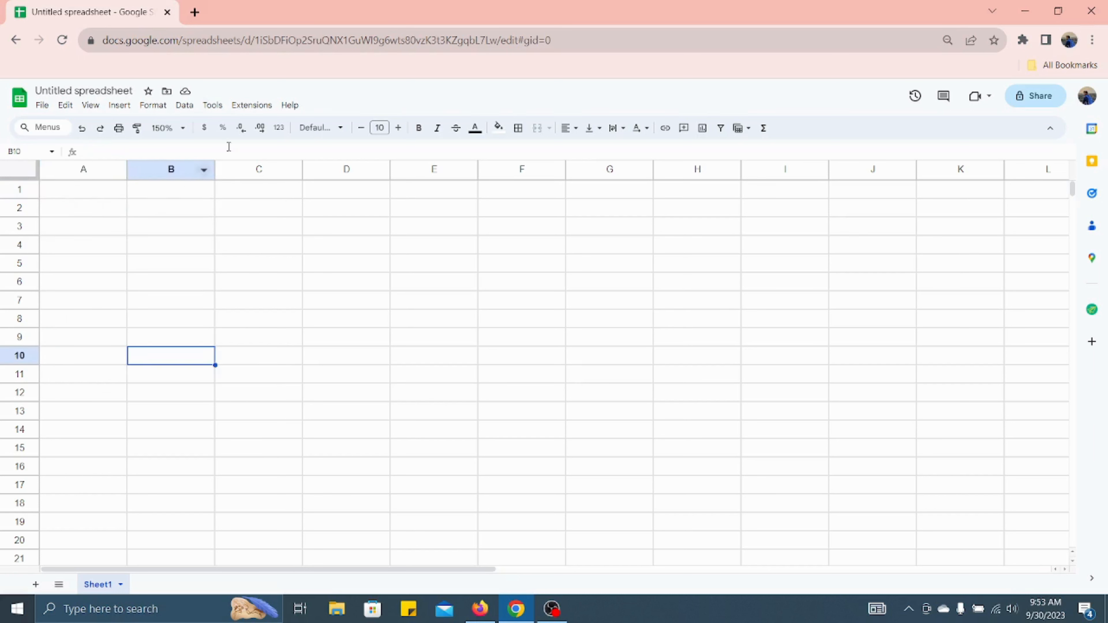
Step: Search the add-on marketplace for "GPT for Sheets and Docs" and view the listing of the GPT for Docs Sheets Slides add-on
{"action": "left_click", "coordinate": [251, 106]}
{"action": "mouse_move", "coordinate": [265, 130]}
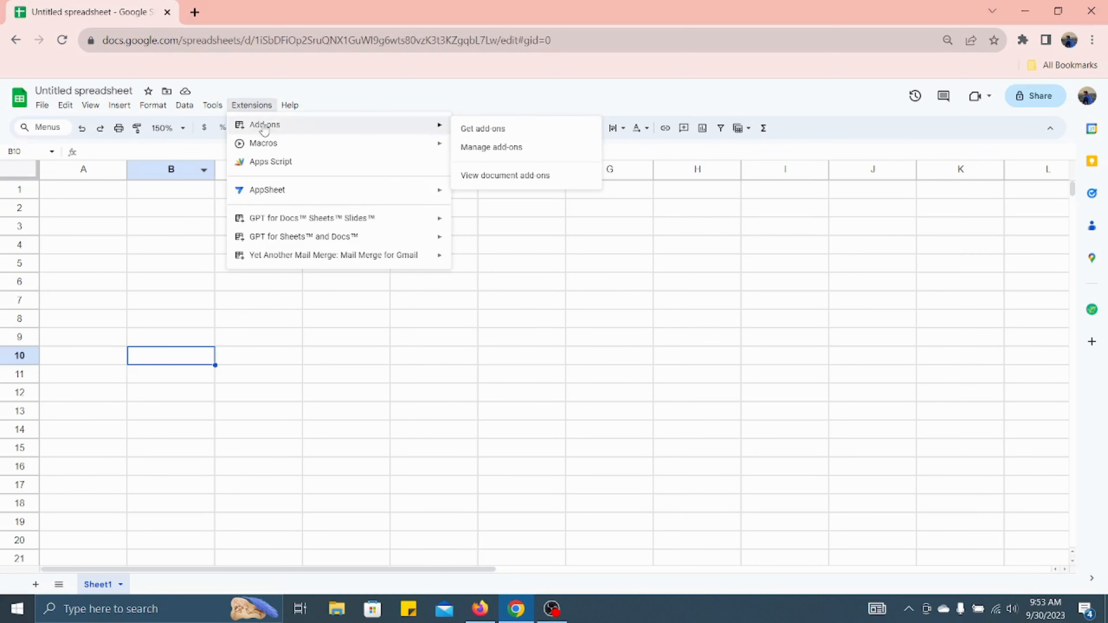
{"action": "left_click", "coordinate": [470, 131]}
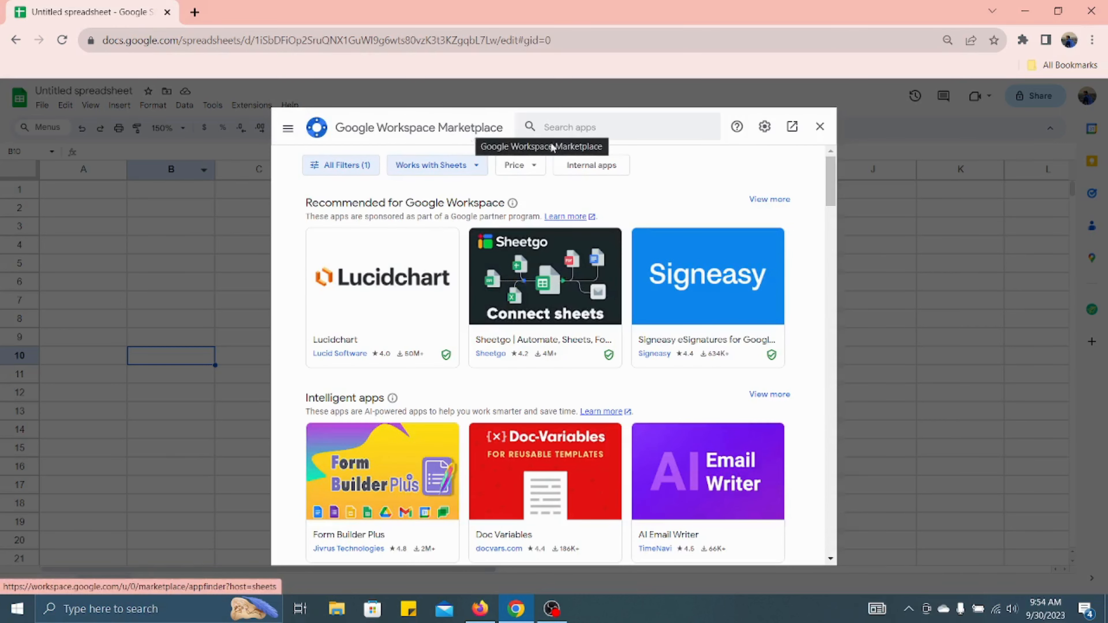
{"action": "left_click", "coordinate": [577, 132]}
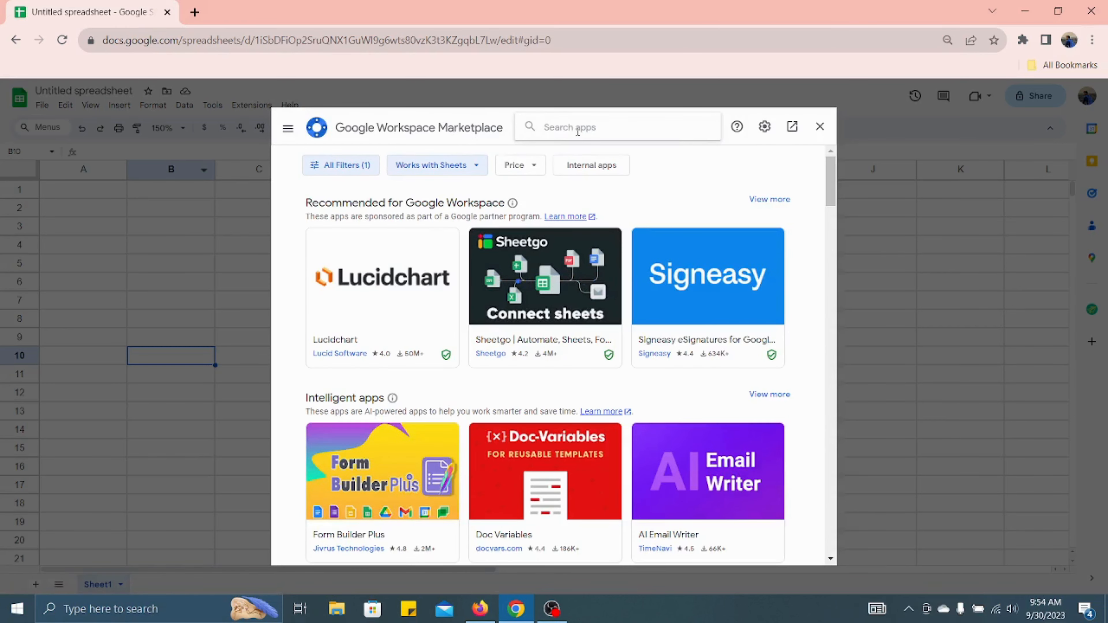
{"action": "type", "text": "gpt"}
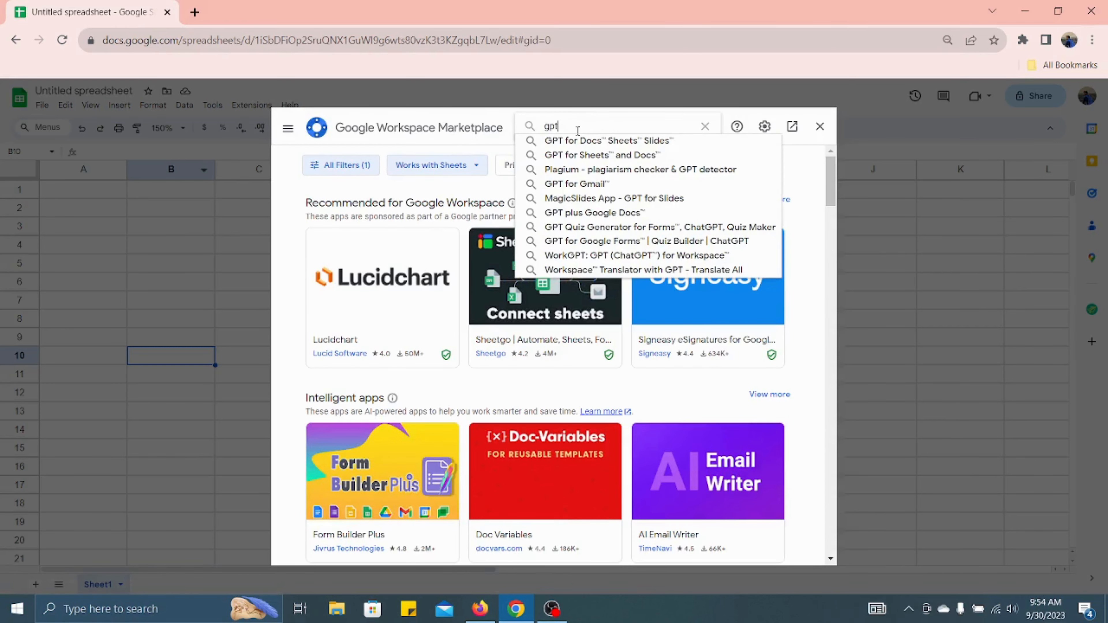
{"action": "left_click", "coordinate": [576, 156]}
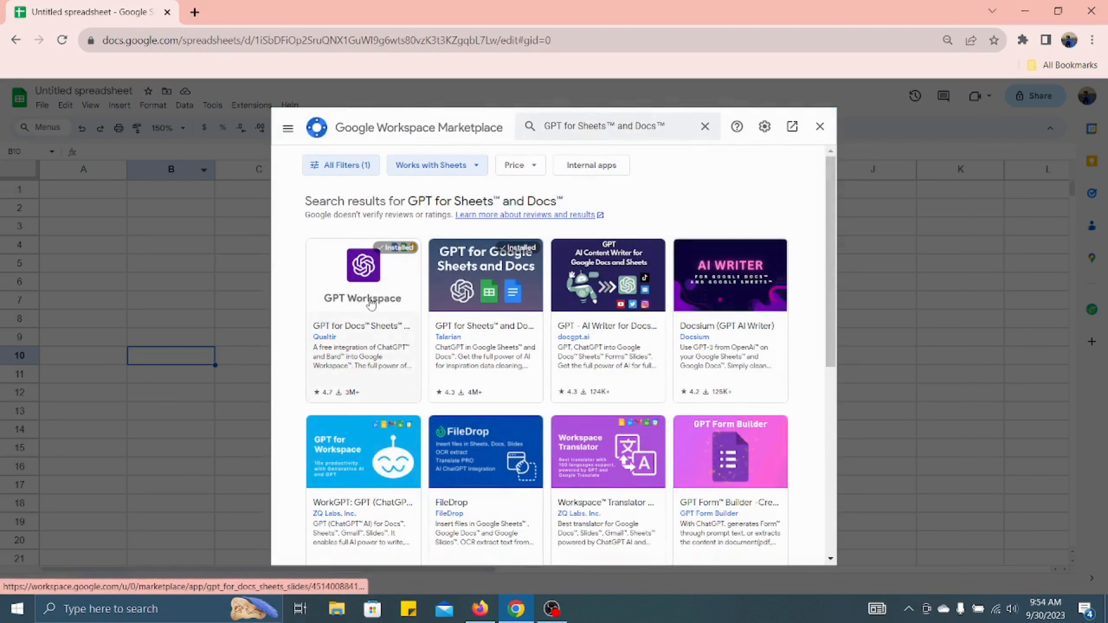
{"action": "left_click", "coordinate": [368, 293]}
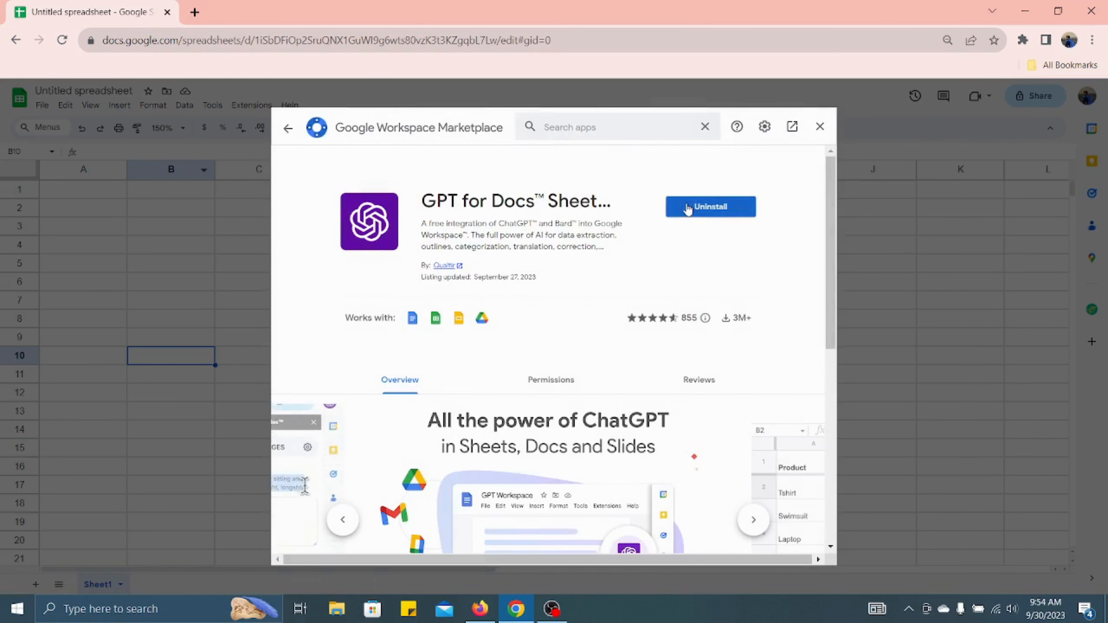
{"action": "left_click", "coordinate": [819, 128]}
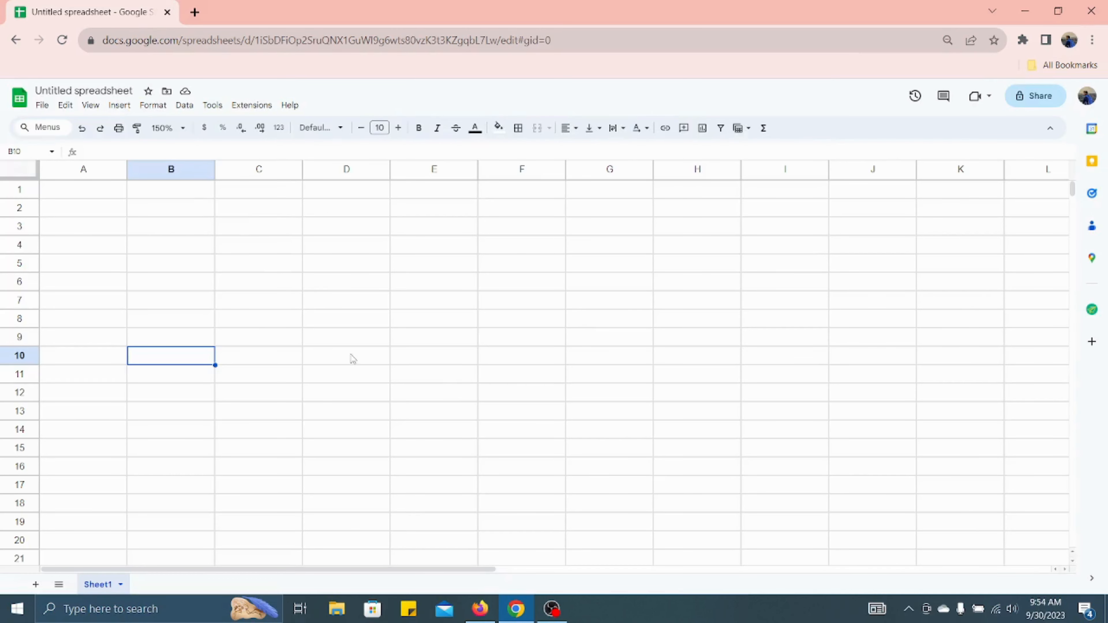
Step: Enter the formula =GPT("I want list of 10 random animals") in cell A1
{"action": "left_click", "coordinate": [87, 192]}
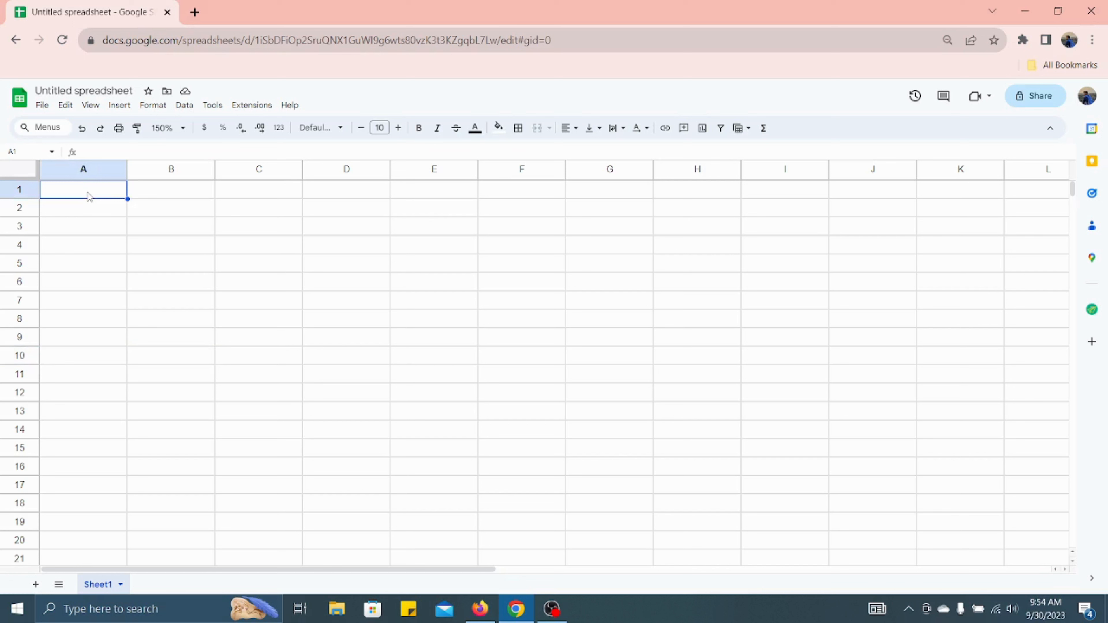
{"action": "type", "text": "=g"}
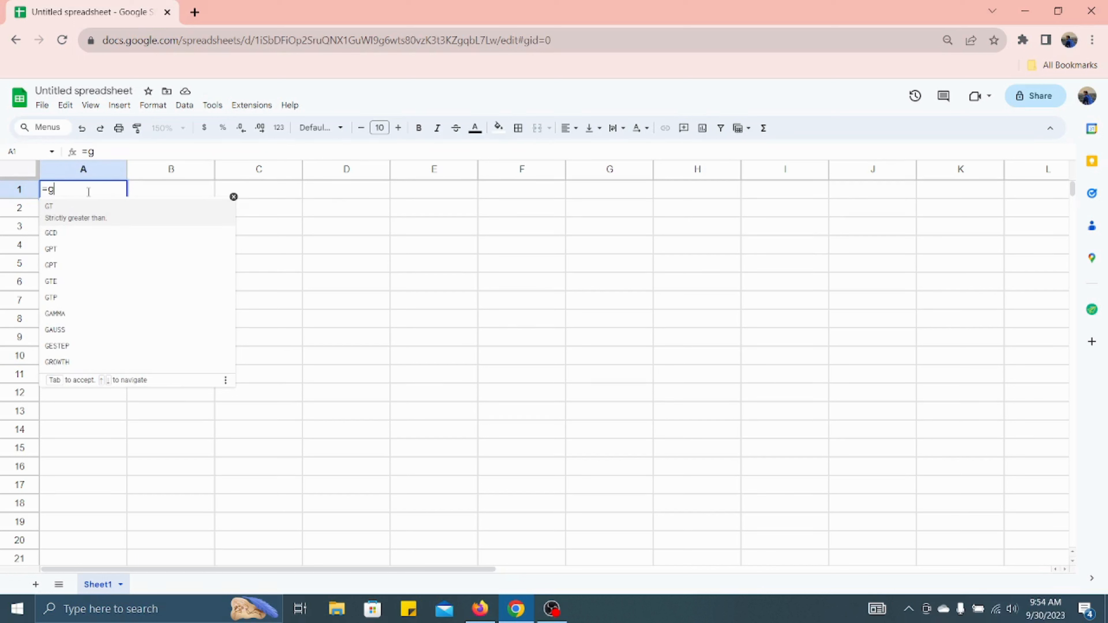
{"action": "type", "text": "pt"}
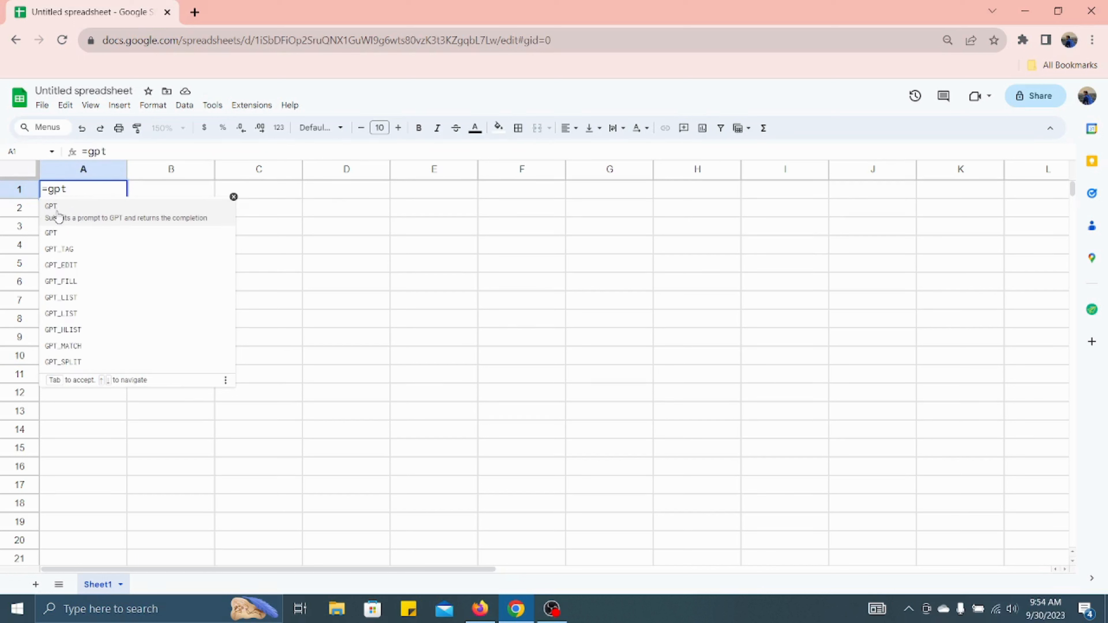
{"action": "left_click", "coordinate": [56, 217]}
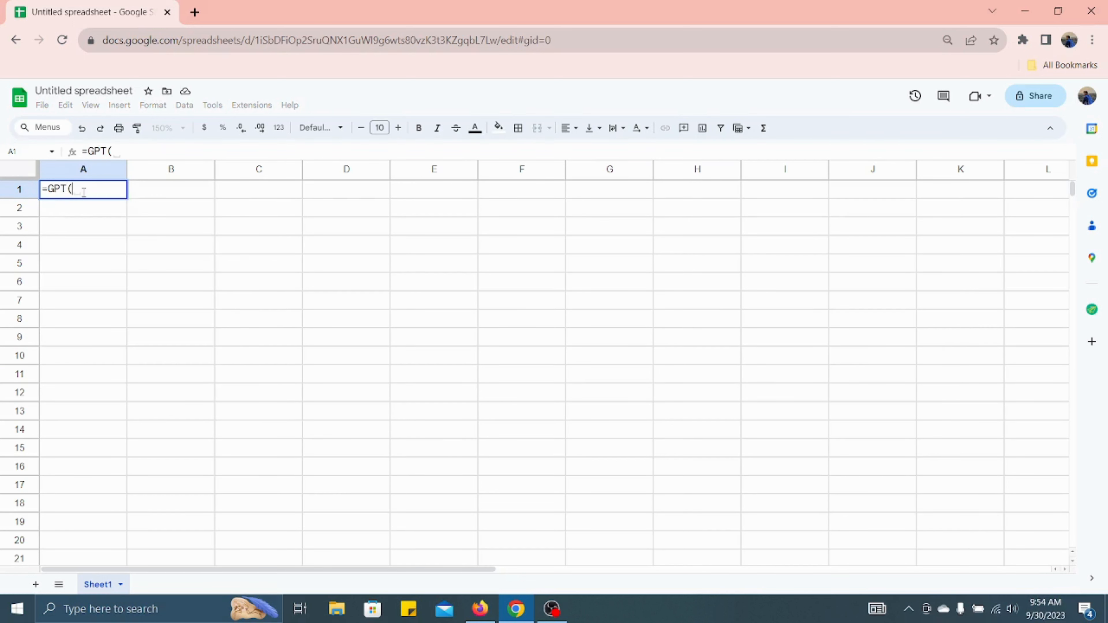
{"action": "type", "text": "\""}
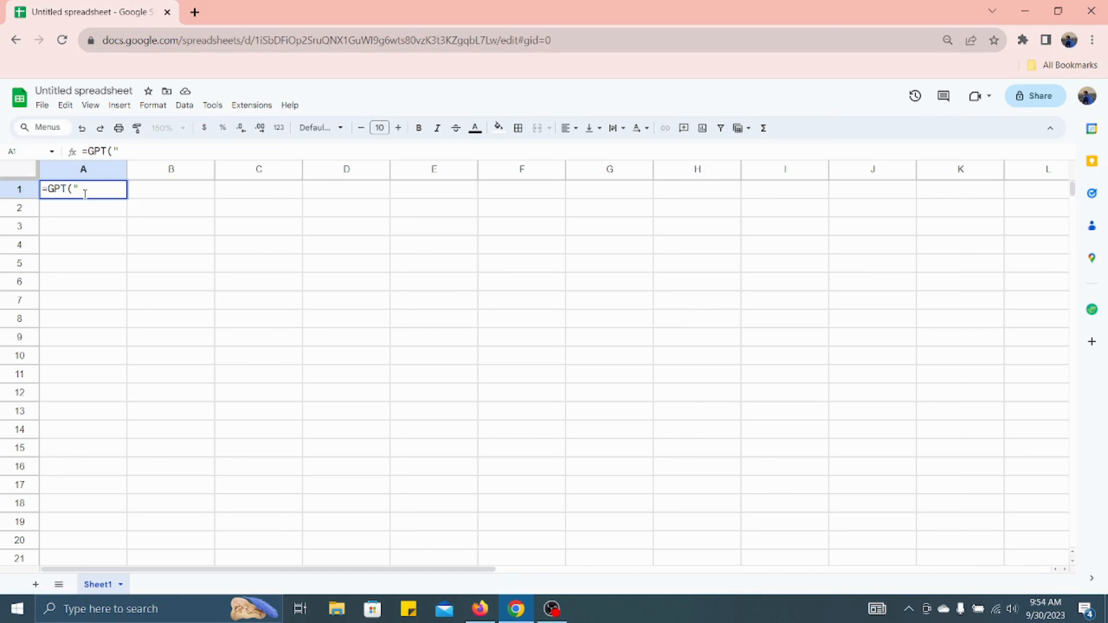
{"action": "type", "text": "I want li"}
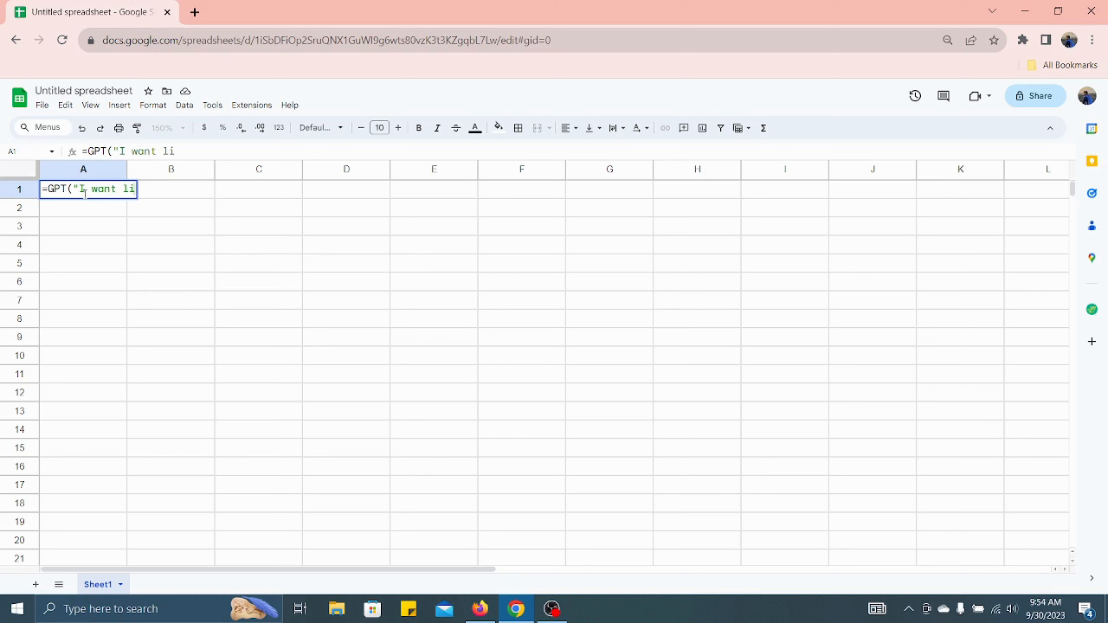
{"action": "type", "text": "st of "}
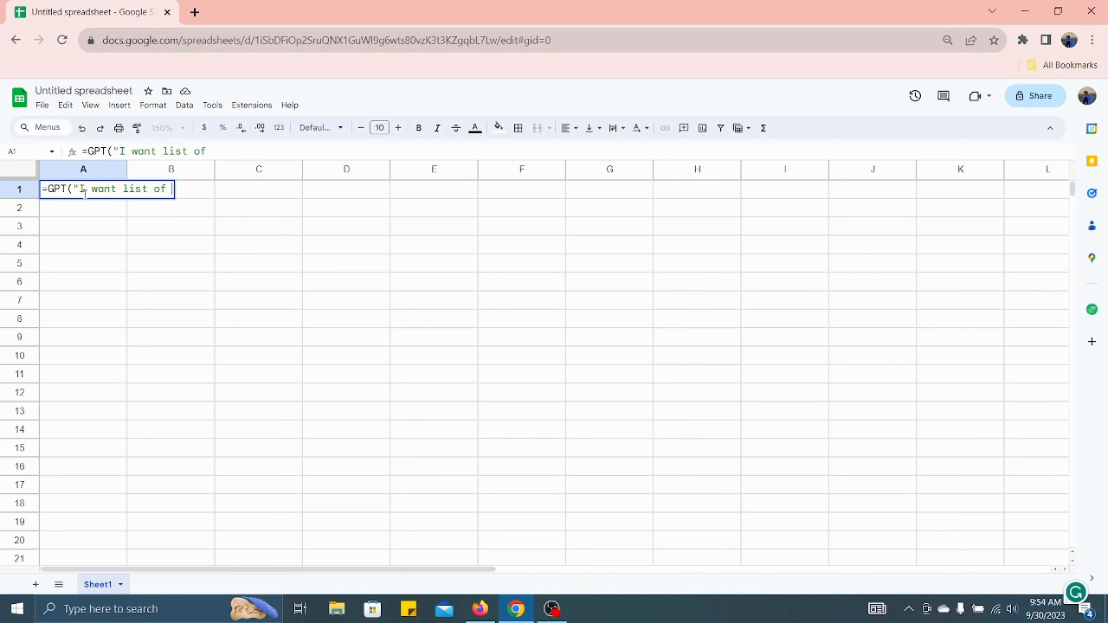
{"action": "type", "text": "10 ra"}
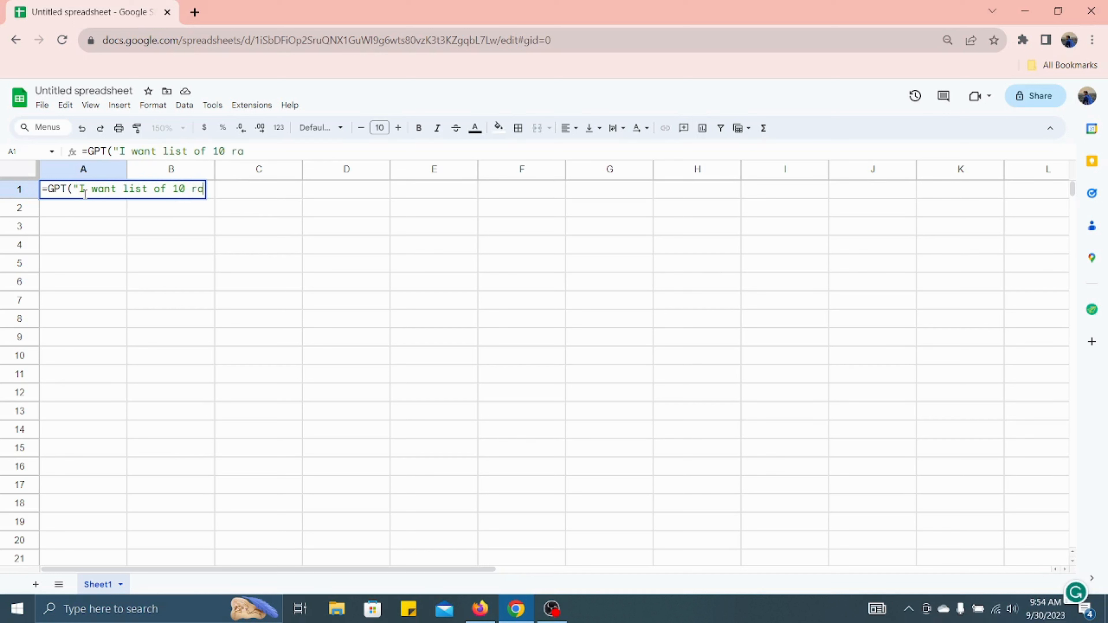
{"action": "type", "text": "ndom "}
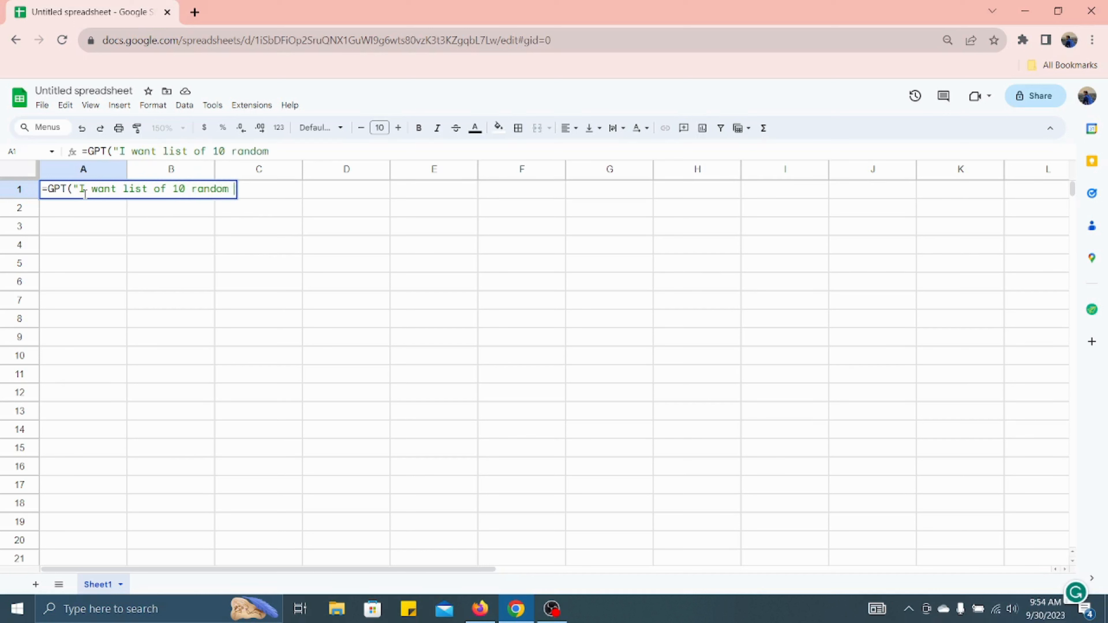
{"action": "type", "text": "animals\""}
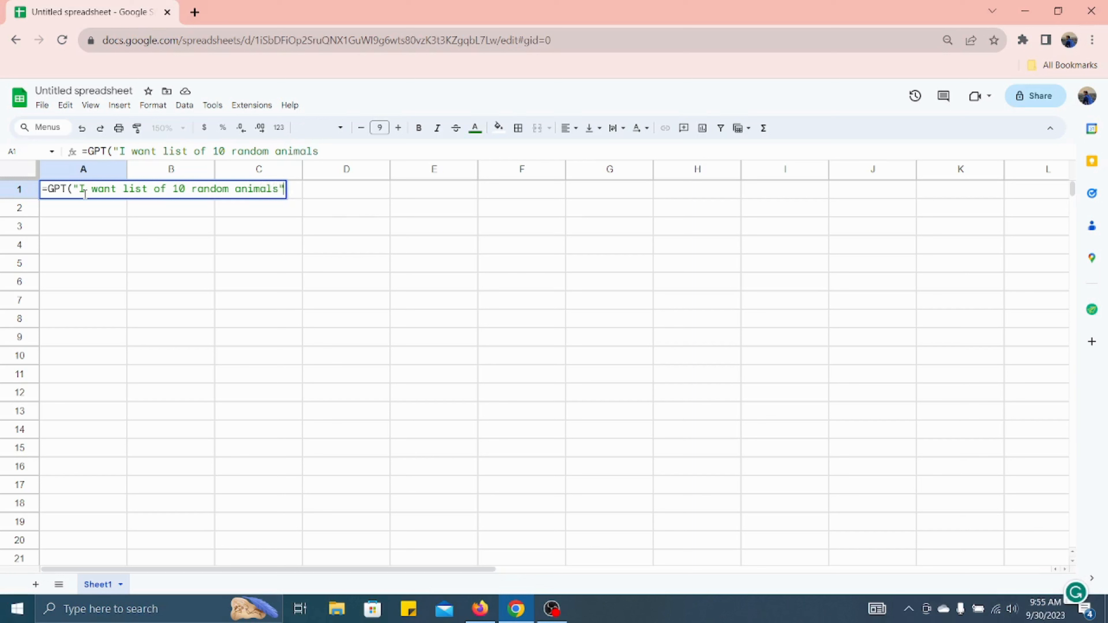
{"action": "type", "text": ")"}
{"action": "key", "text": "Return"}
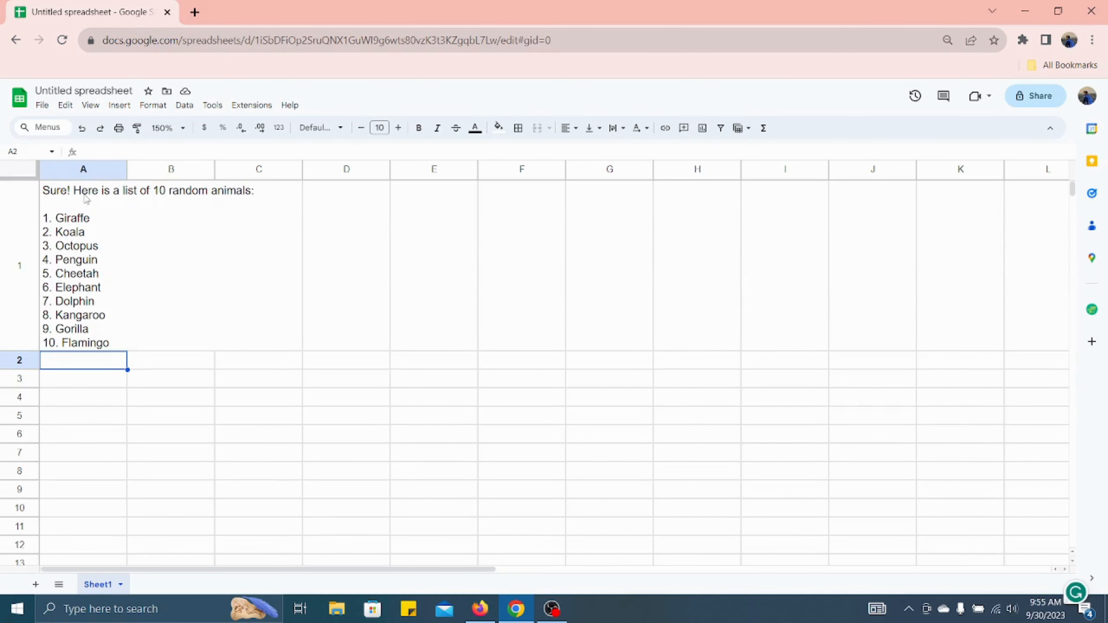
{"action": "left_click", "coordinate": [97, 275]}
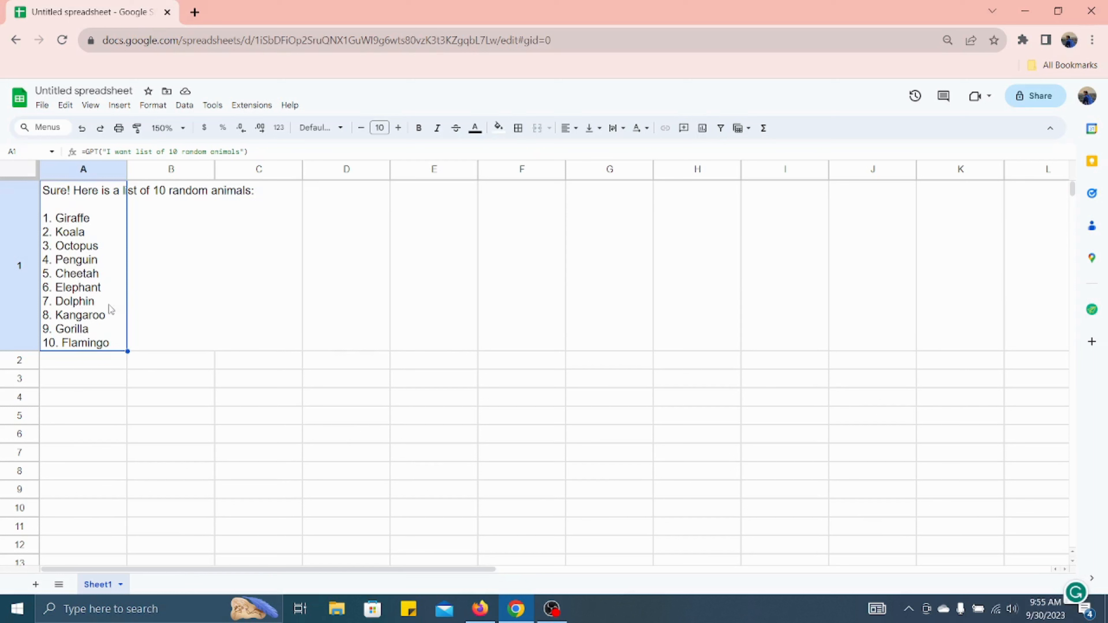
Step: Enter the formula =GPT_LIST("List of 10 random animals") in cell A3 and look through the generated rows
{"action": "left_click", "coordinate": [60, 384]}
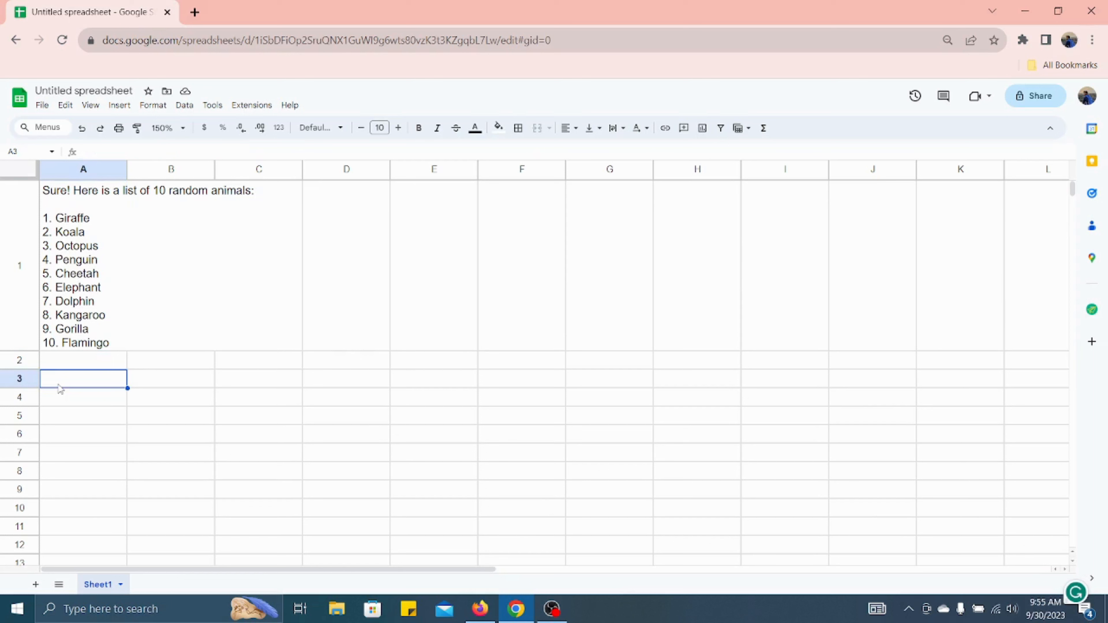
{"action": "type", "text": "=gpt"}
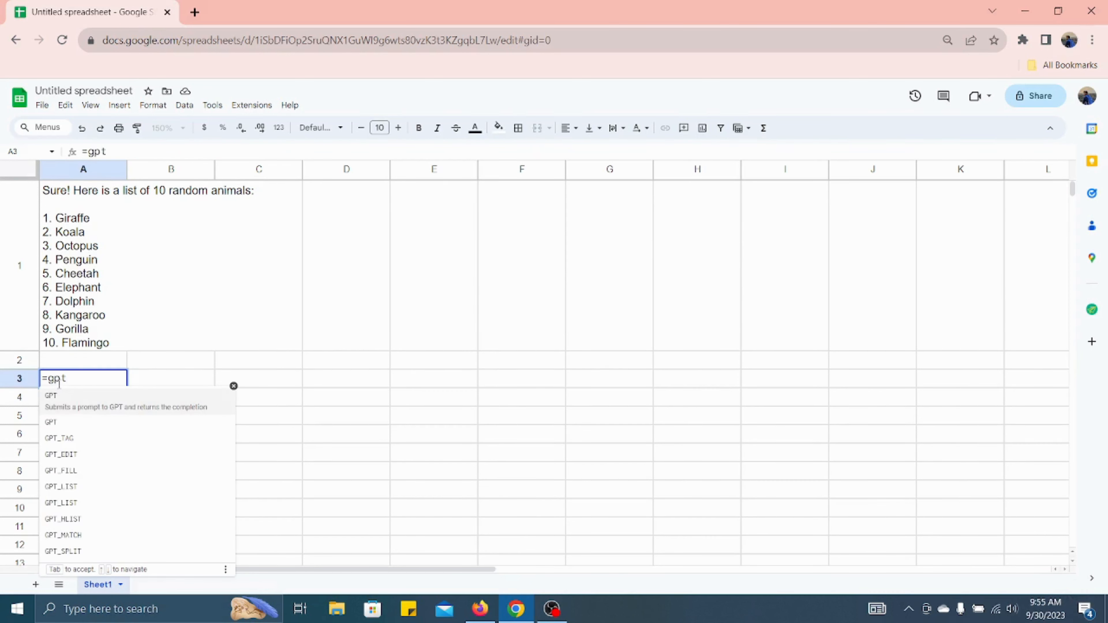
{"action": "type", "text": "_"}
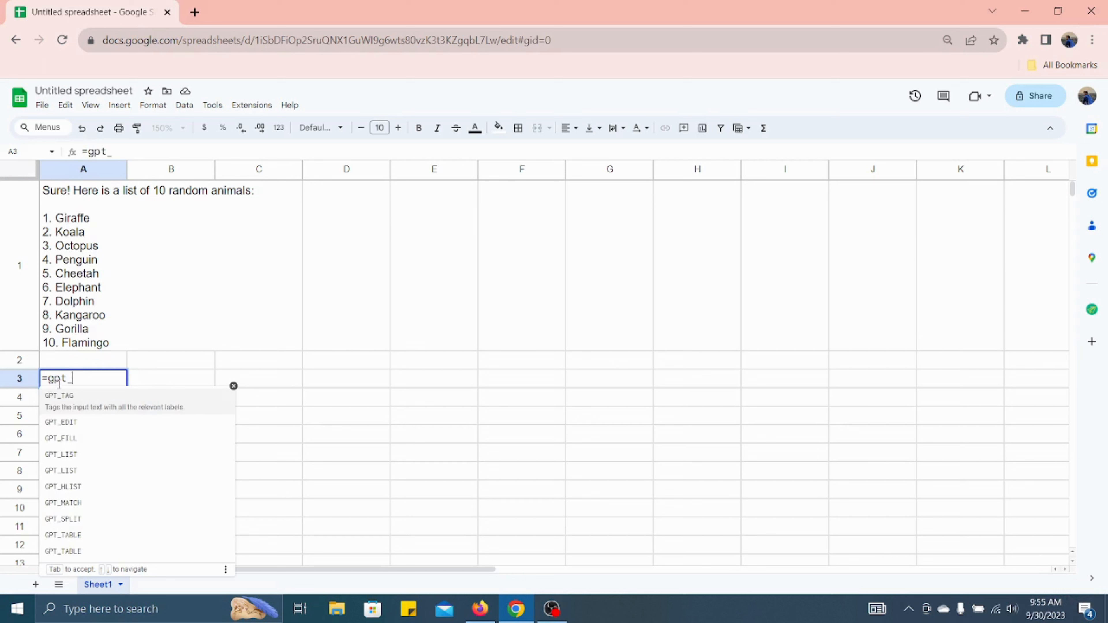
{"action": "left_click", "coordinate": [57, 454]}
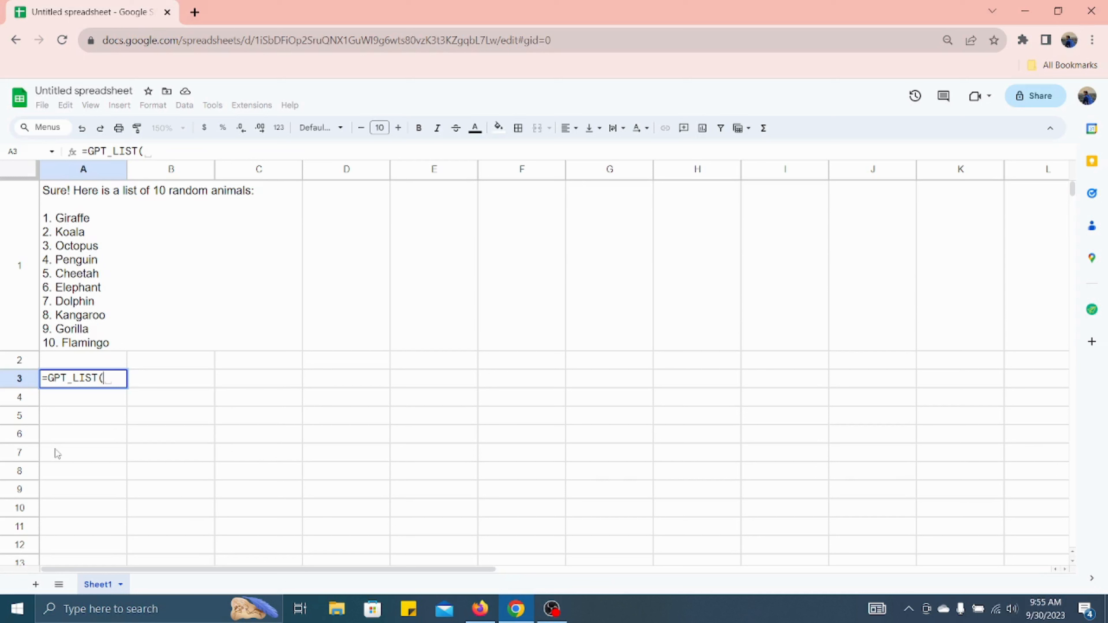
{"action": "type", "text": "\""}
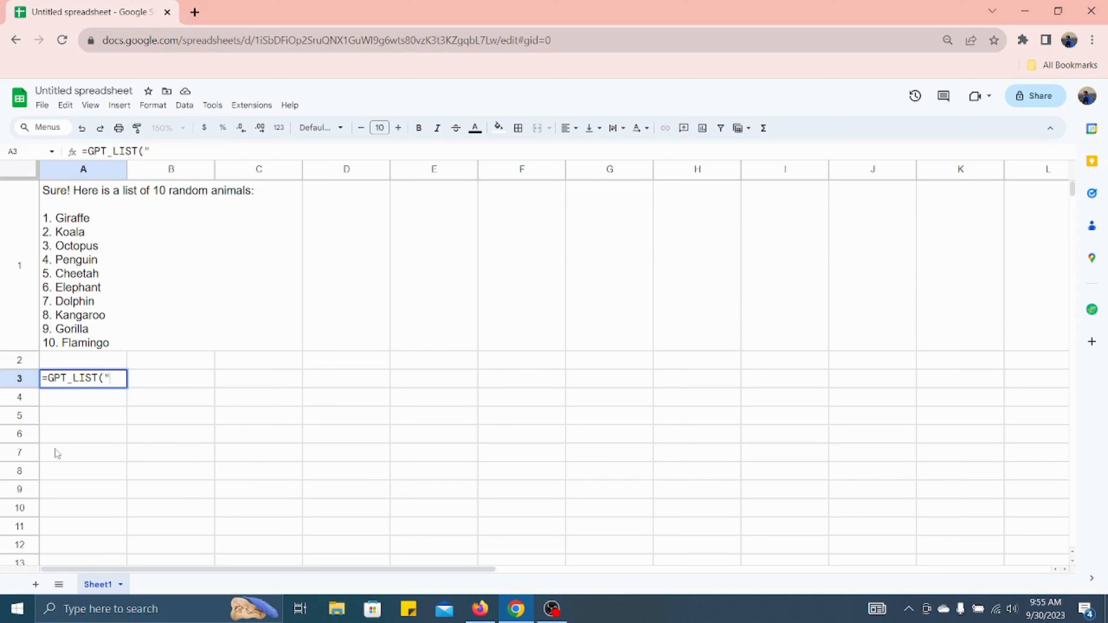
{"action": "type", "text": "List q"}
{"action": "type", "text": "f "}
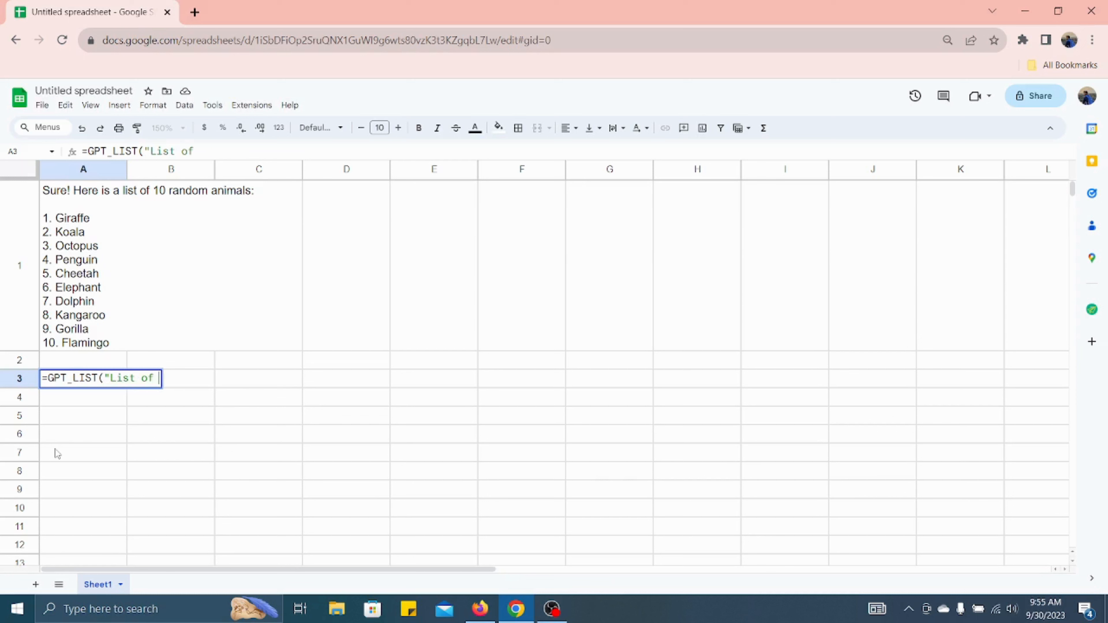
{"action": "type", "text": "10 ra"}
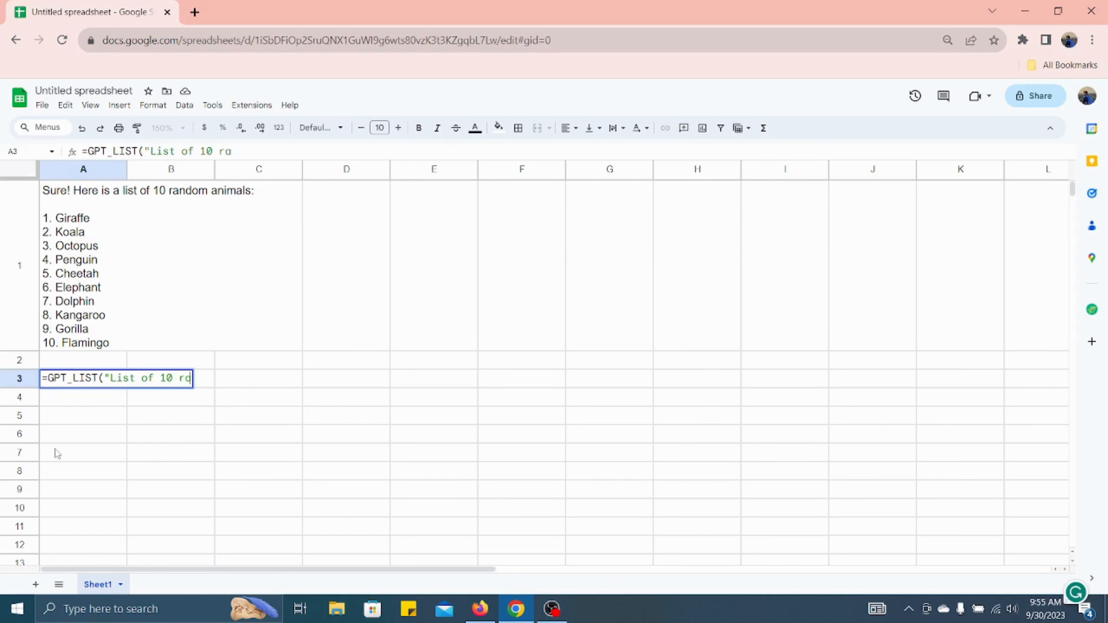
{"action": "type", "text": "ndom ani"}
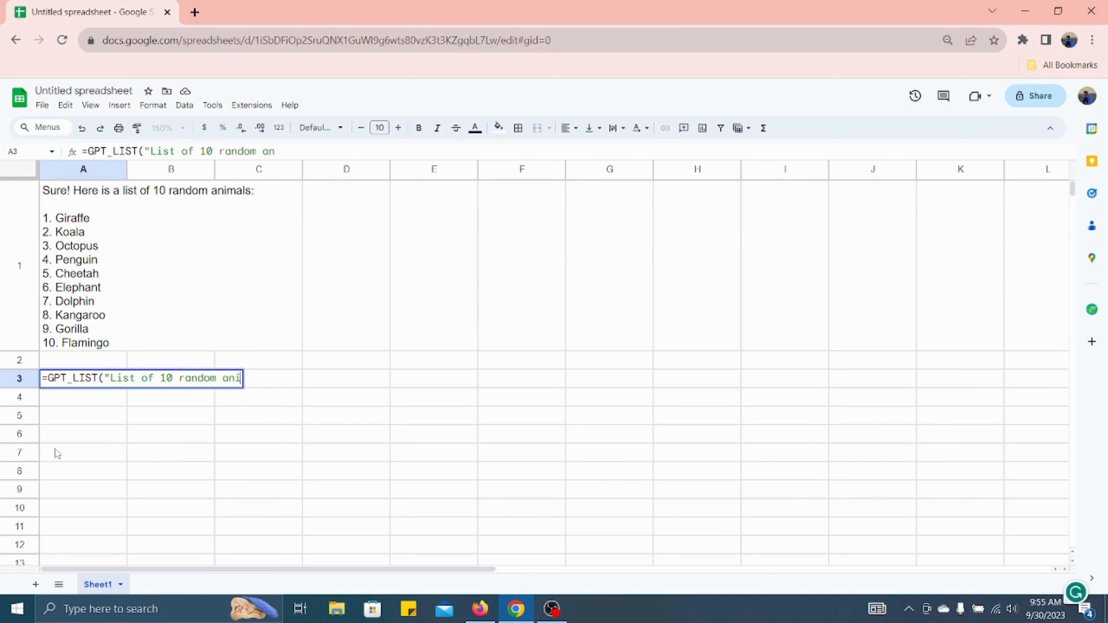
{"action": "type", "text": "mals\")"}
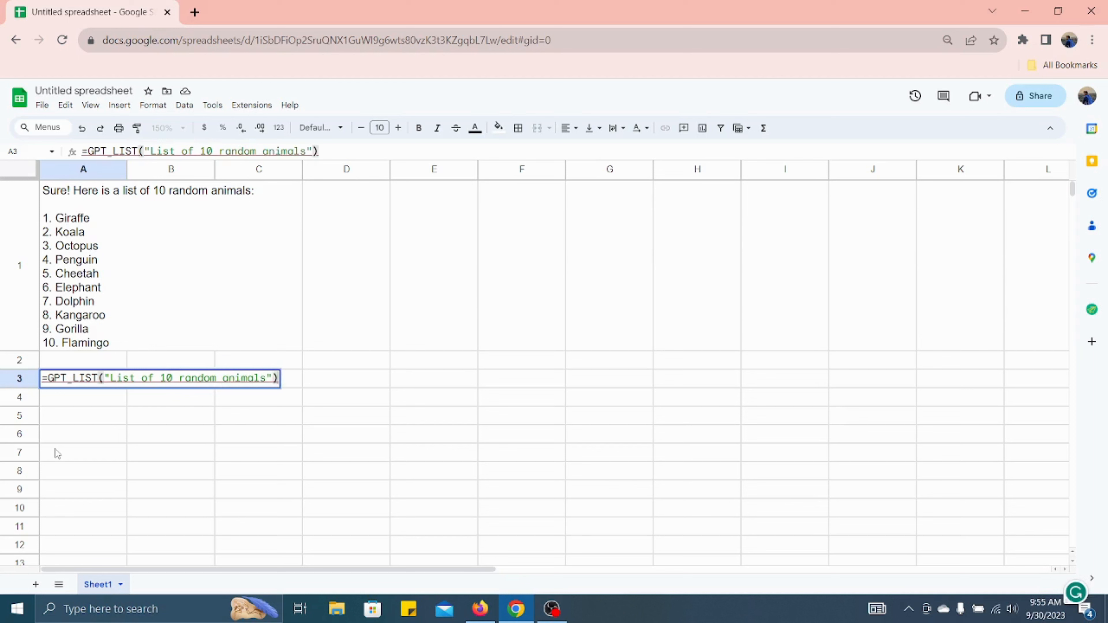
{"action": "key", "text": "Return"}
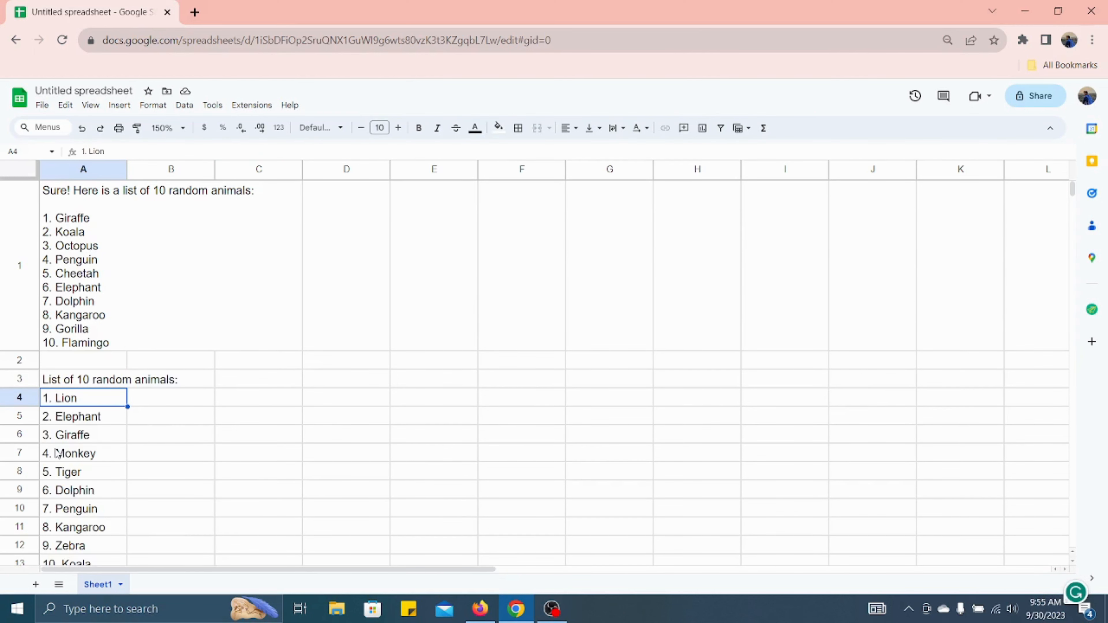
{"action": "scroll", "coordinate": [112, 448], "scroll_direction": "down", "scroll_amount": 3}
{"action": "scroll", "coordinate": [112, 448], "scroll_direction": "down", "scroll_amount": 1}
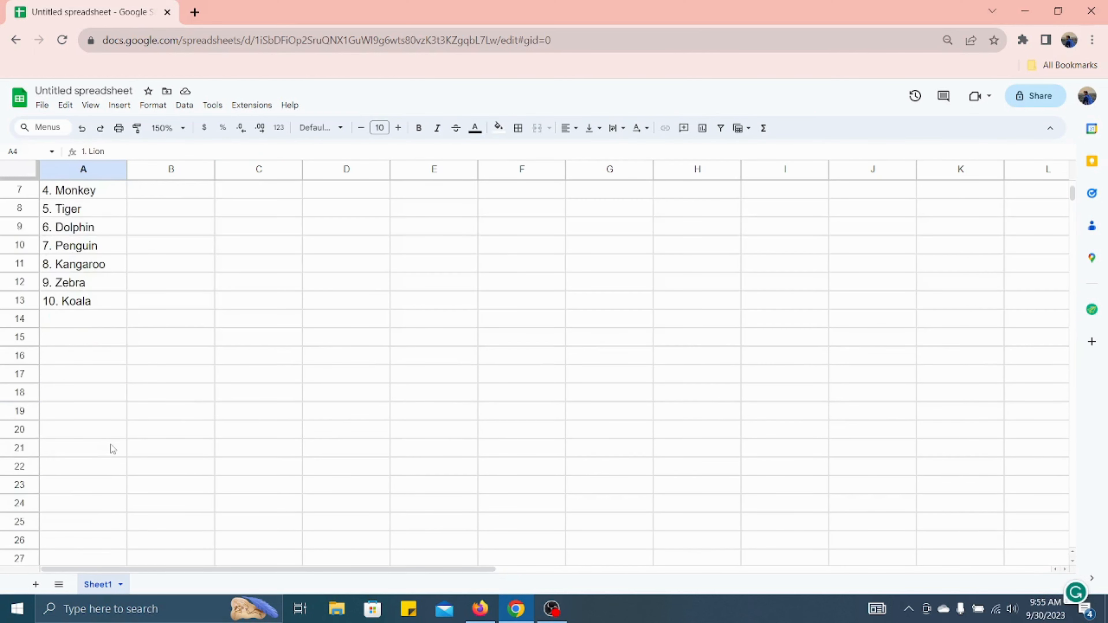
{"action": "scroll", "coordinate": [113, 449], "scroll_direction": "up", "scroll_amount": 5}
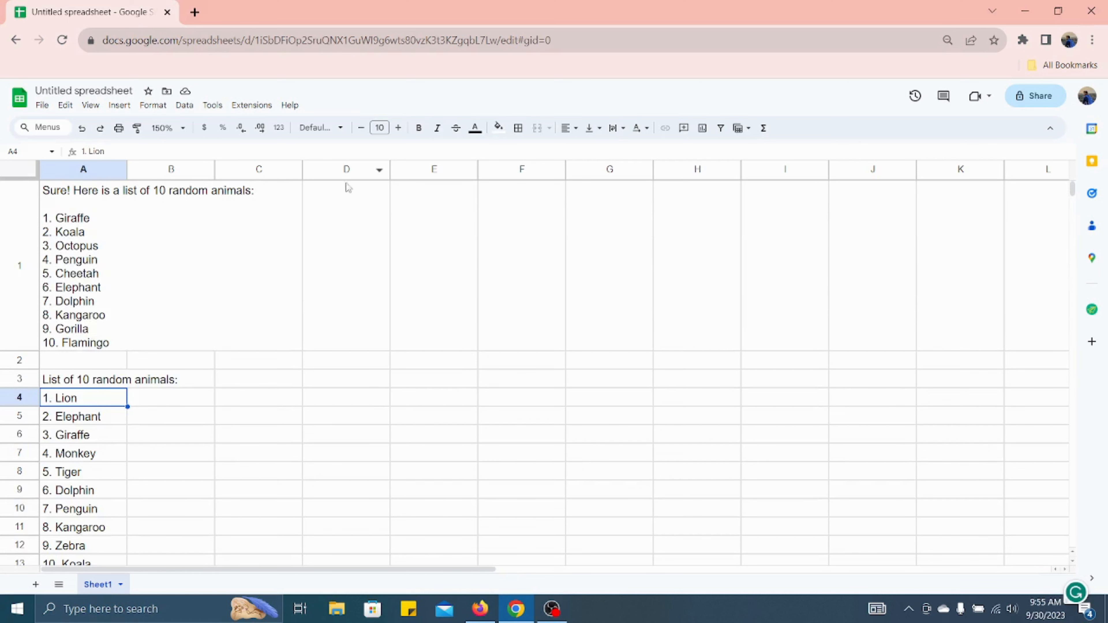
Step: Delete the GPT formula and its generated animal list from cell A1
{"action": "left_click", "coordinate": [327, 198]}
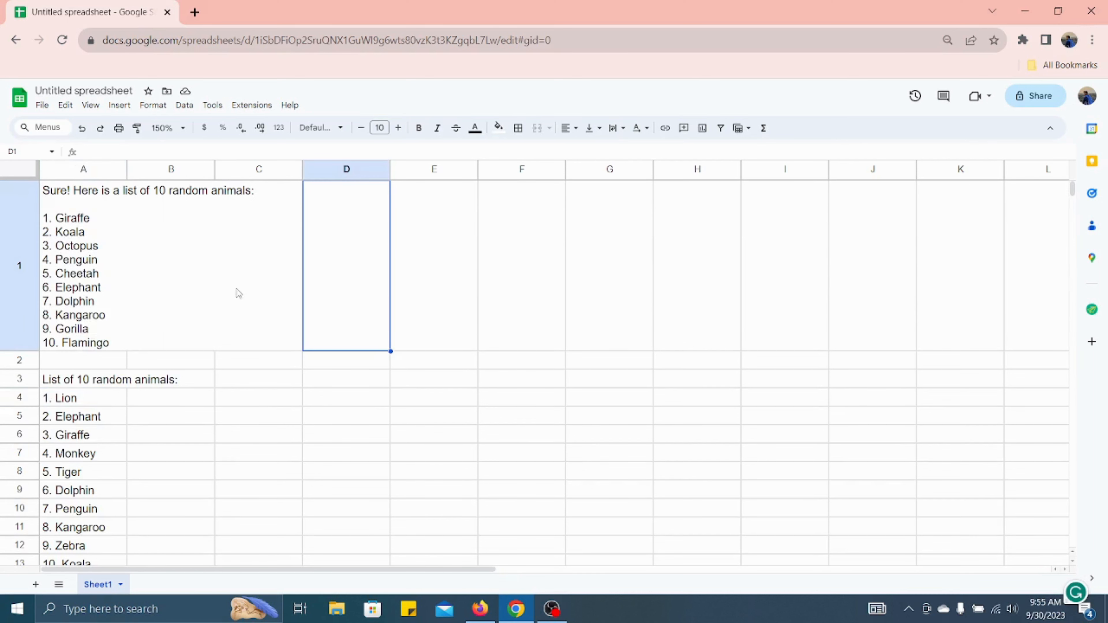
{"action": "left_click", "coordinate": [17, 204]}
{"action": "left_click", "coordinate": [107, 225]}
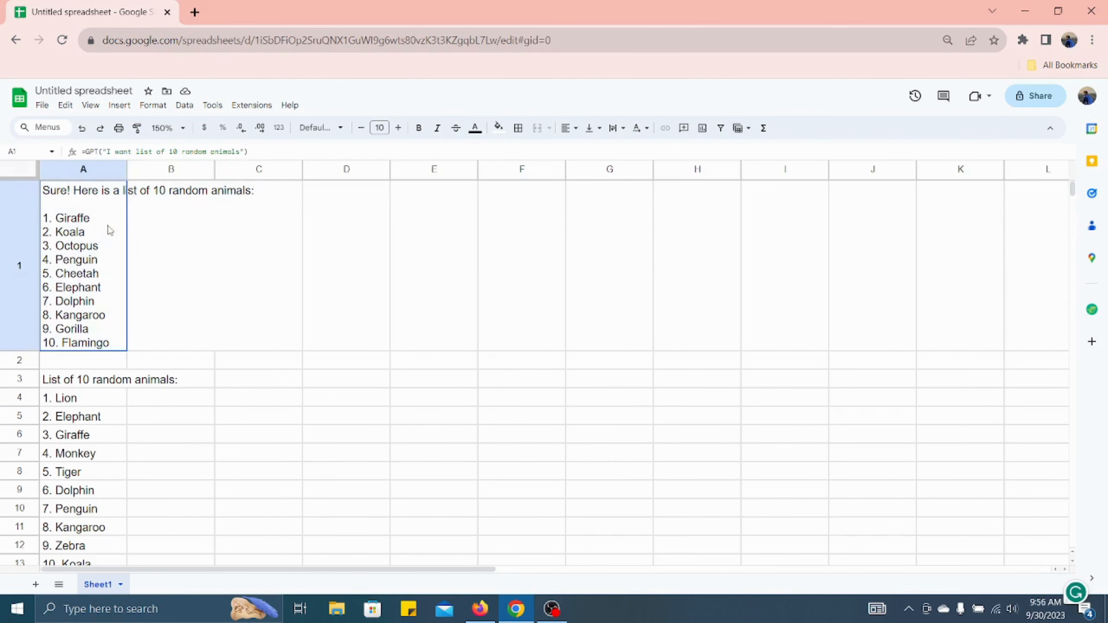
{"action": "key", "text": "Delete"}
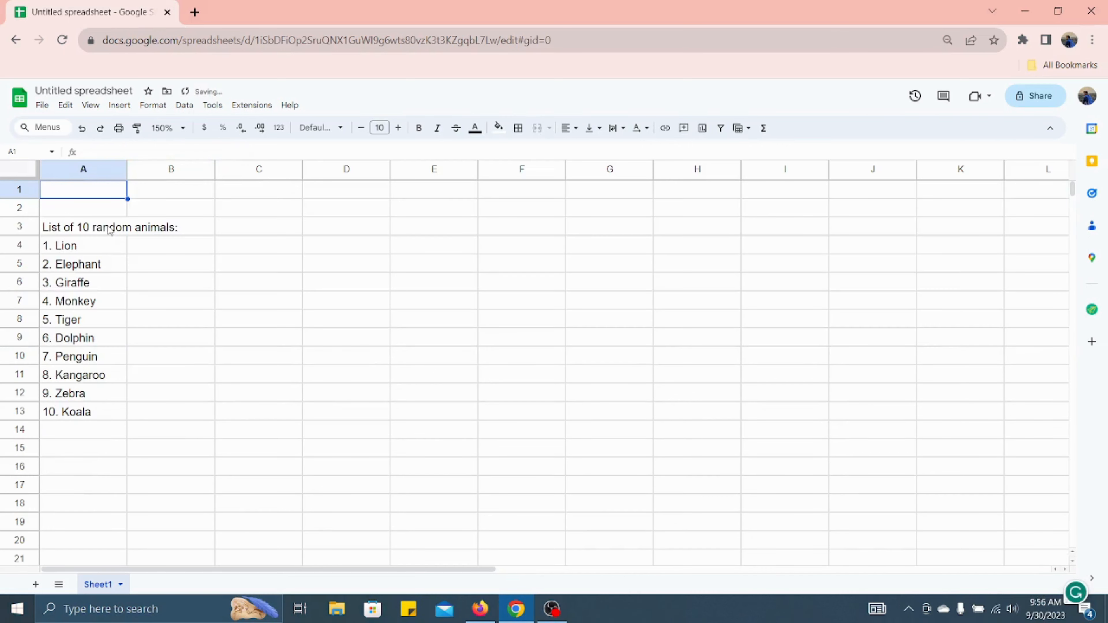
Step: Enter the formula =GPT_TABLE("Create a table of shopping list with quantity, cost, calories") in cell C3
{"action": "left_click", "coordinate": [264, 229]}
{"action": "type", "text": "="}
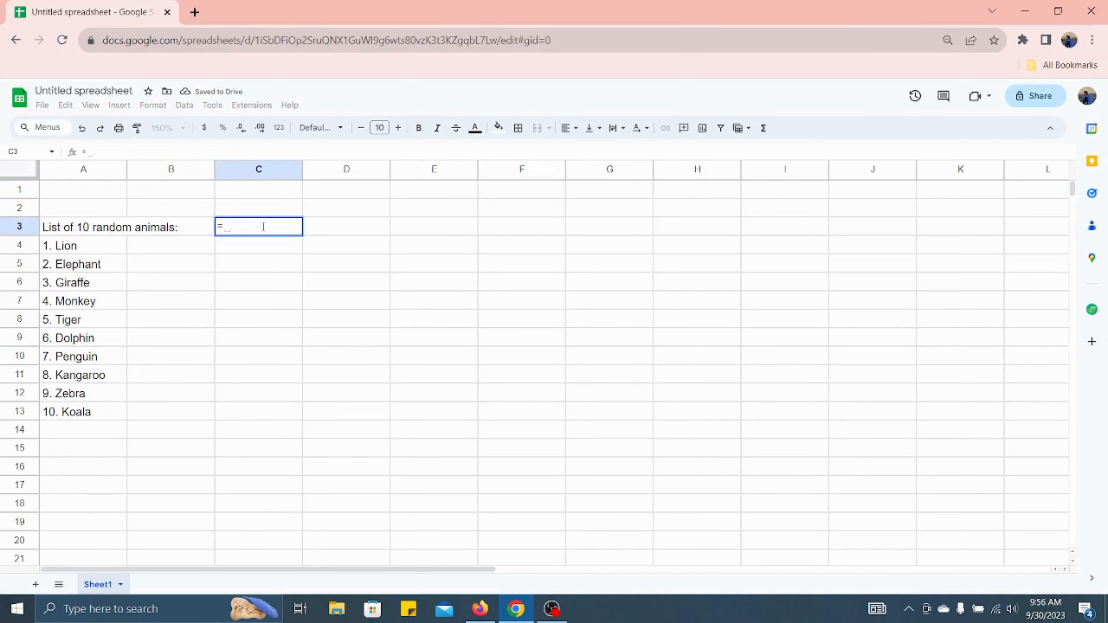
{"action": "type", "text": "gpt\""}
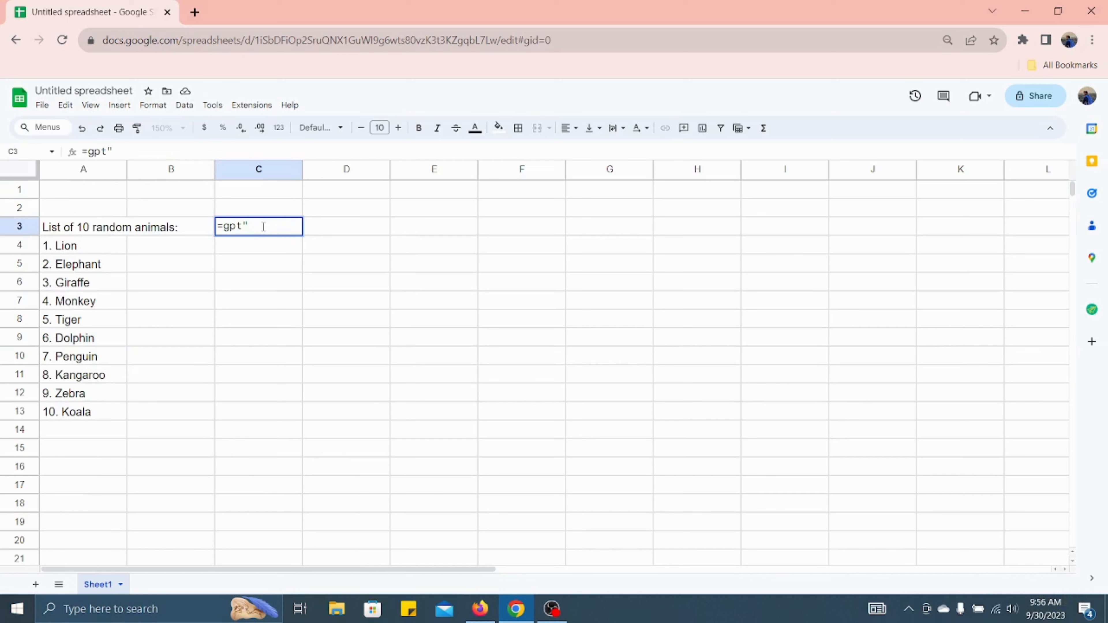
{"action": "key", "text": "BackSpace"}
{"action": "key", "text": "BackSpace"}
{"action": "key", "text": "BackSpace"}
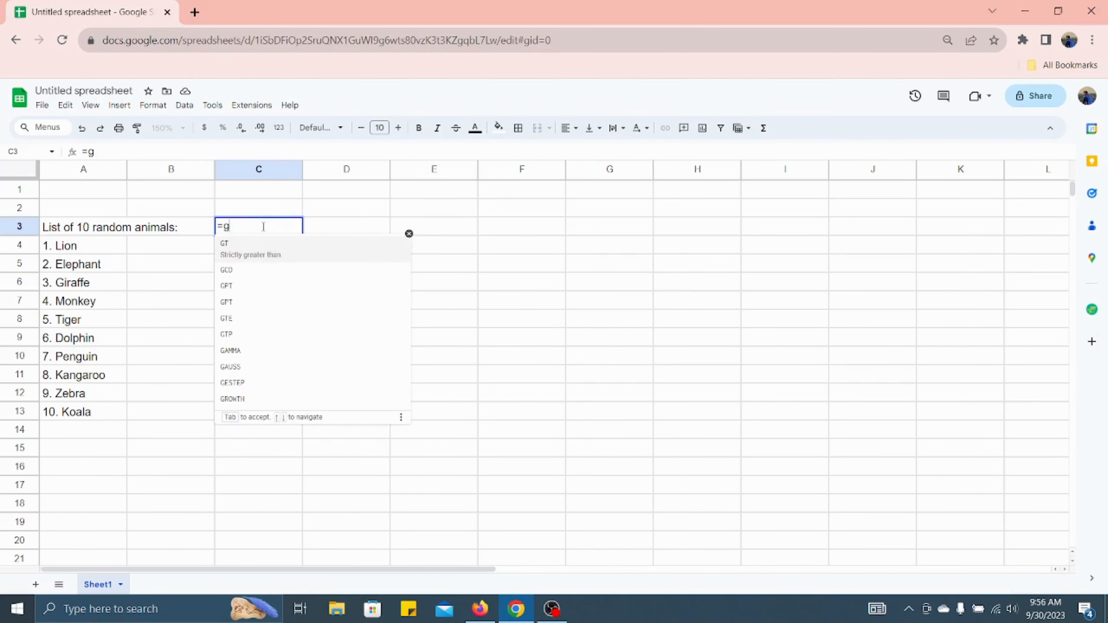
{"action": "type", "text": "pt"}
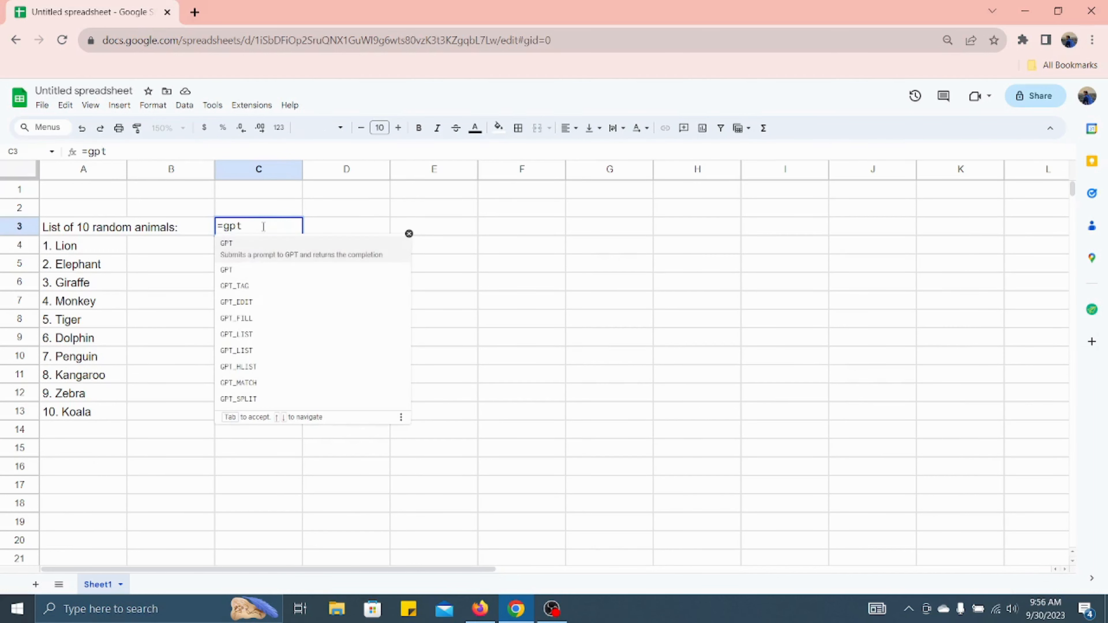
{"action": "type", "text": "_table"}
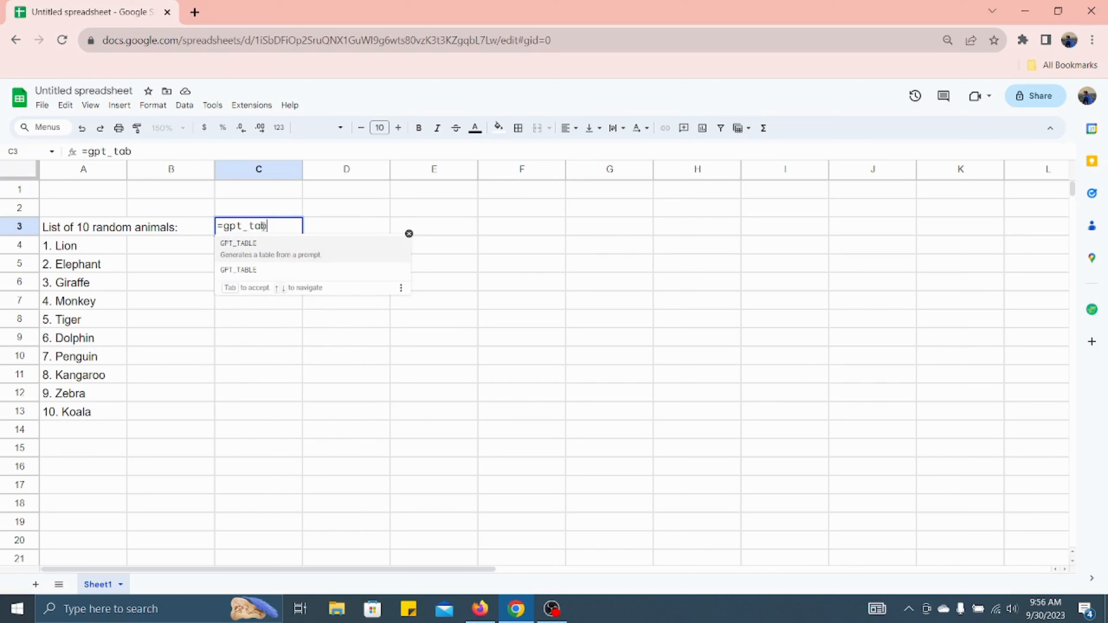
{"action": "left_click", "coordinate": [242, 248]}
{"action": "type", "text": "\""}
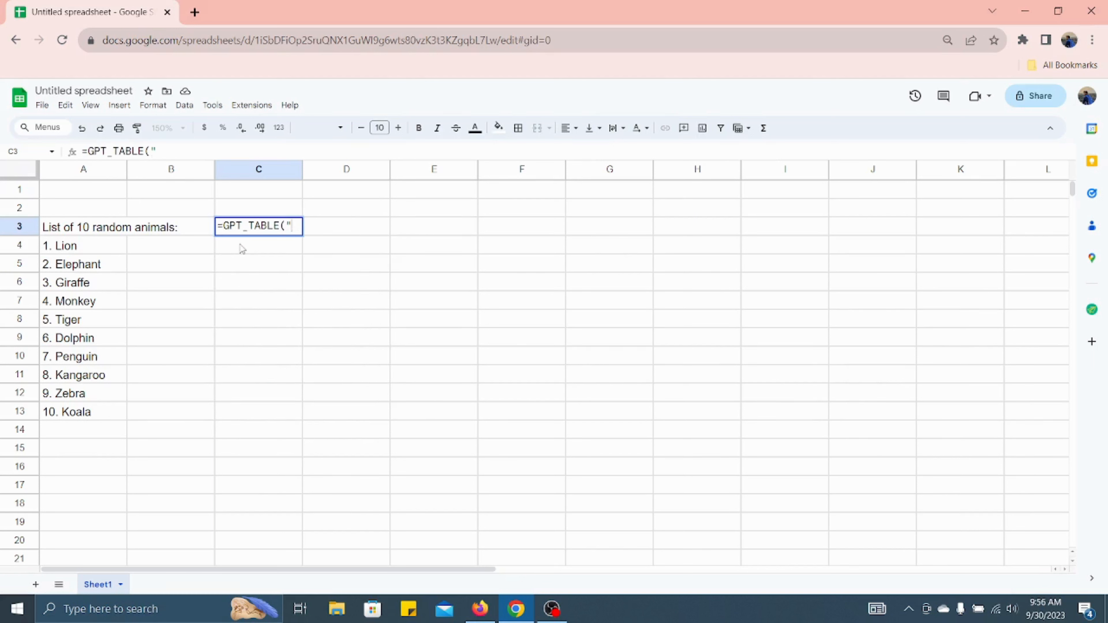
{"action": "type", "text": "Create a "}
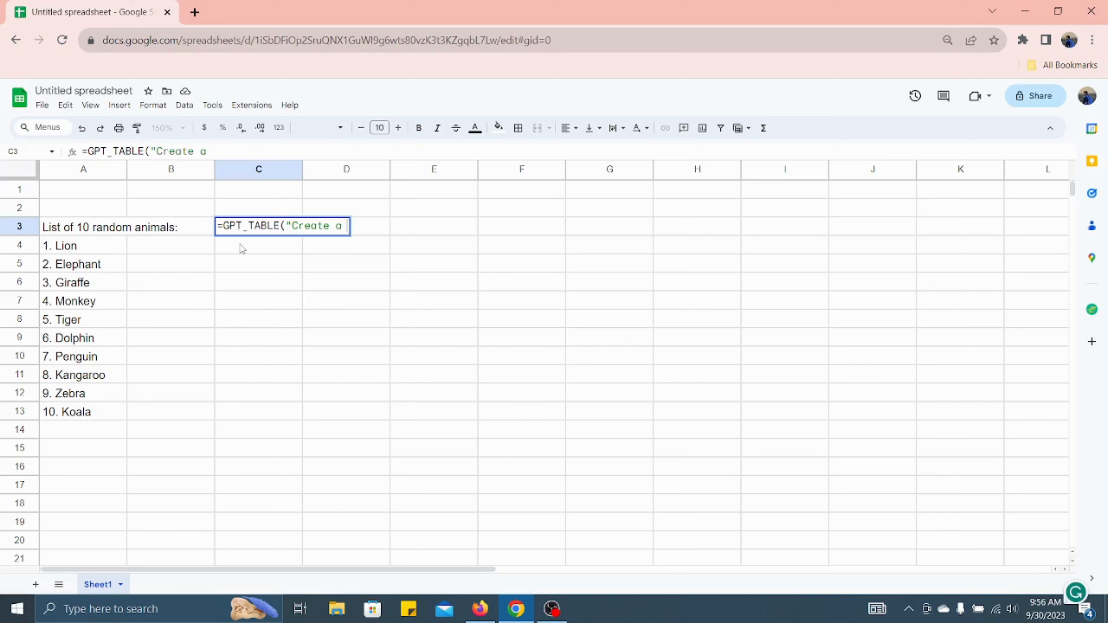
{"action": "type", "text": "table "}
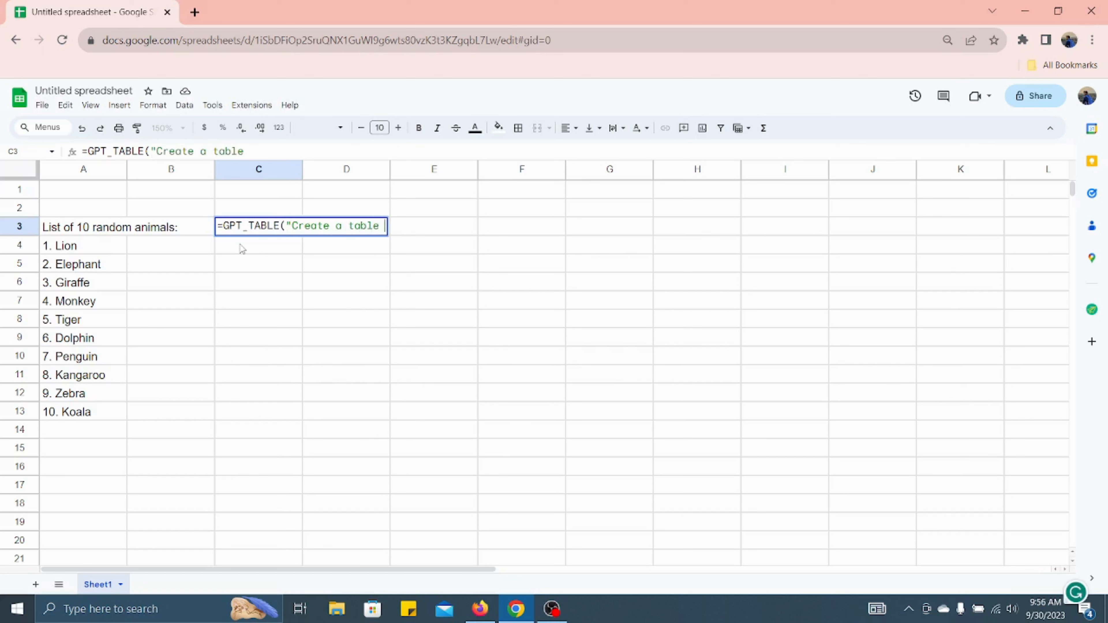
{"action": "type", "text": "of shoppin"}
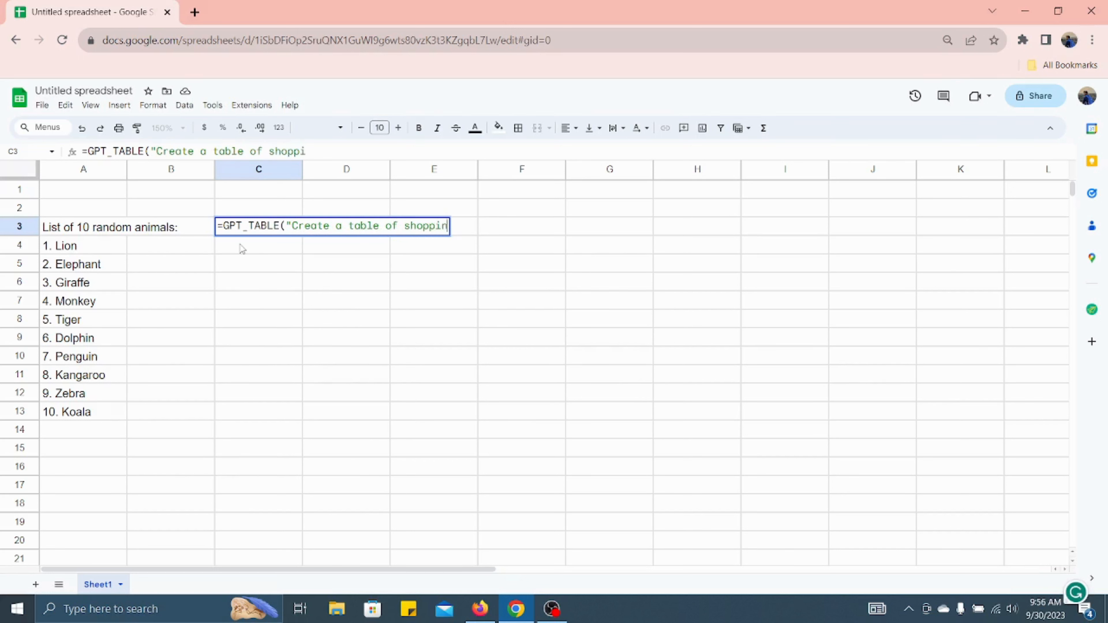
{"action": "type", "text": "g list with "}
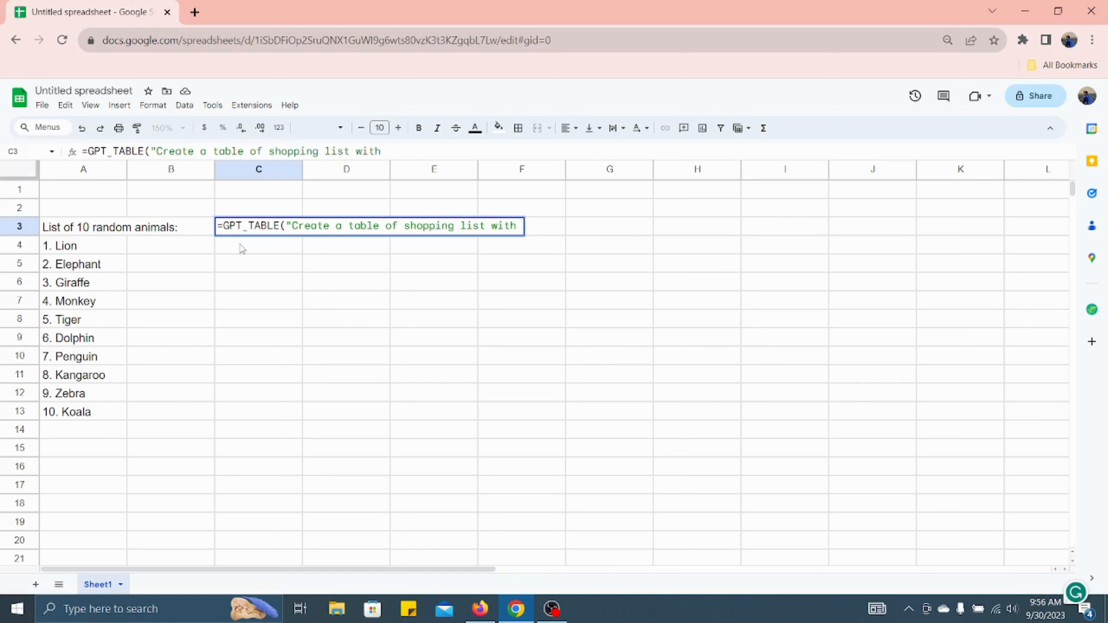
{"action": "type", "text": "quantit"}
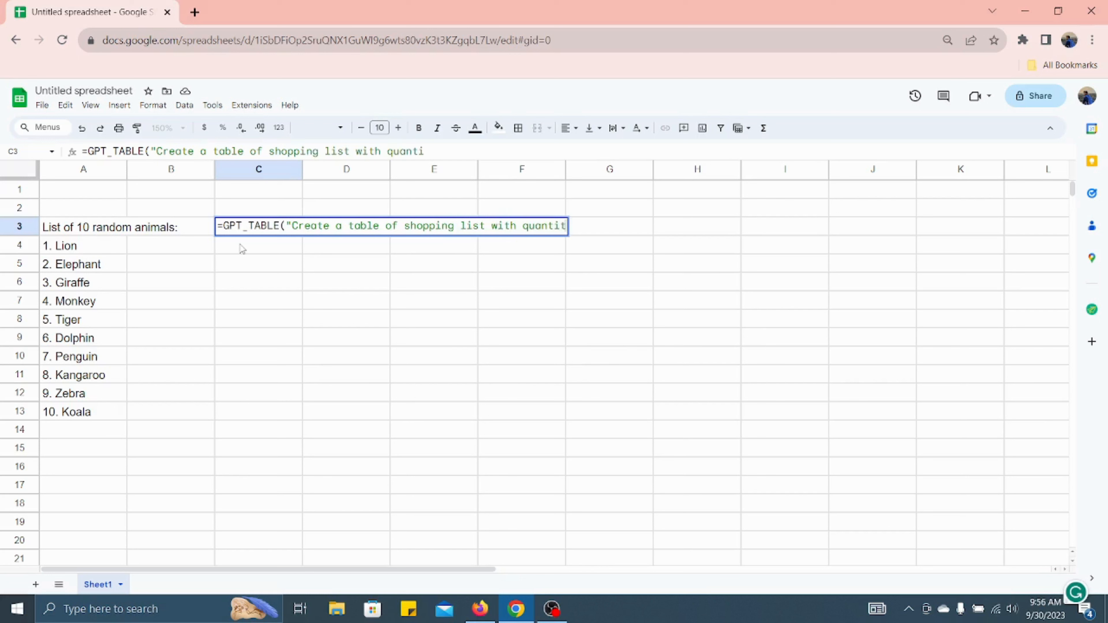
{"action": "type", "text": "y, cal"}
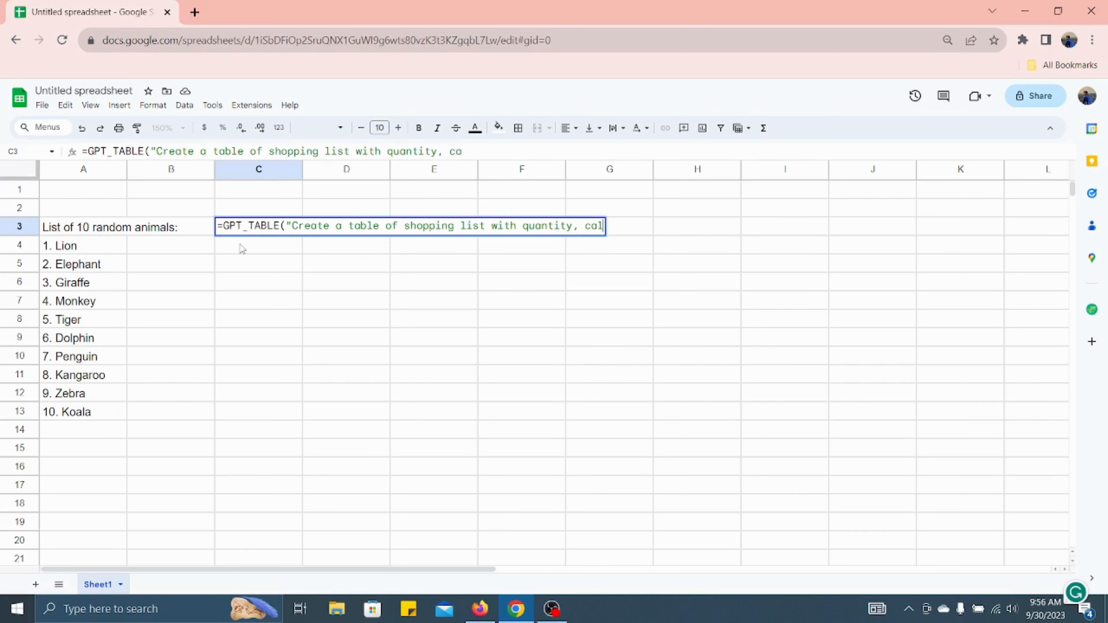
{"action": "key", "text": "BackSpace"}
{"action": "key", "text": "BackSpace"}
{"action": "key", "text": "BackSpace"}
{"action": "type", "text": "cost,"}
{"action": "type", "text": " a"}
{"action": "key", "text": "BackSpace"}
{"action": "type", "text": "calo"}
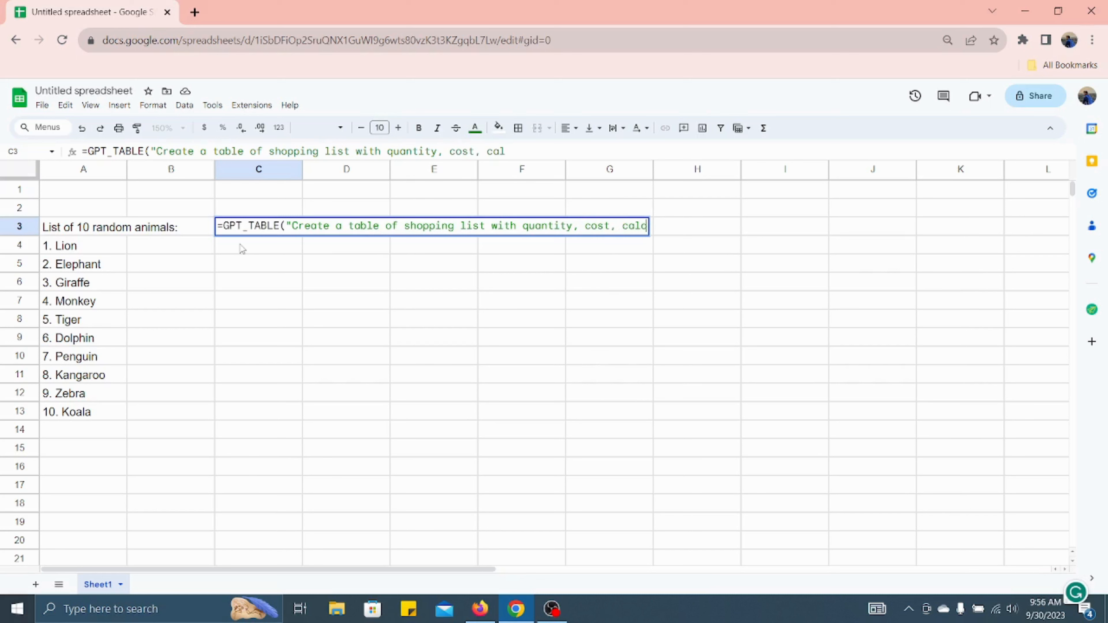
{"action": "type", "text": "ries"}
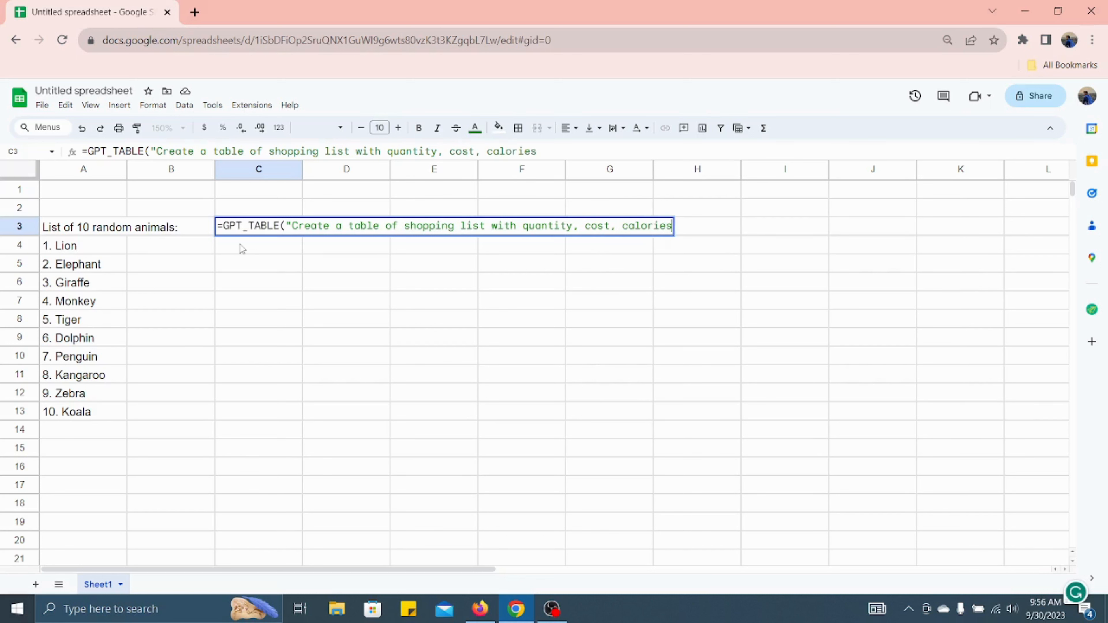
{"action": "type", "text": "\")"}
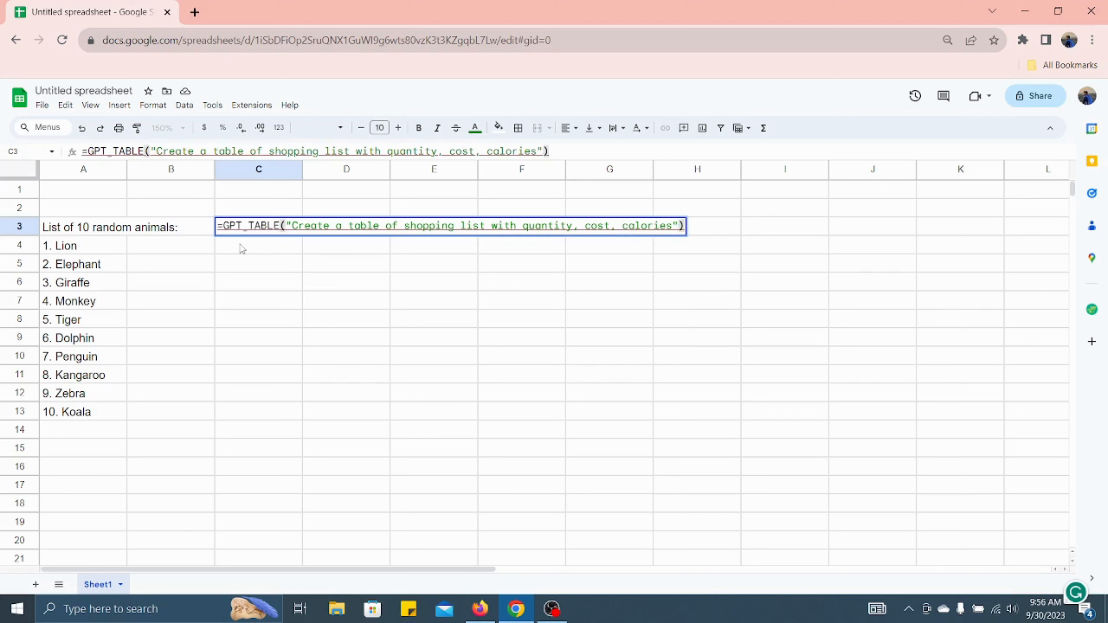
{"action": "key", "text": "Return"}
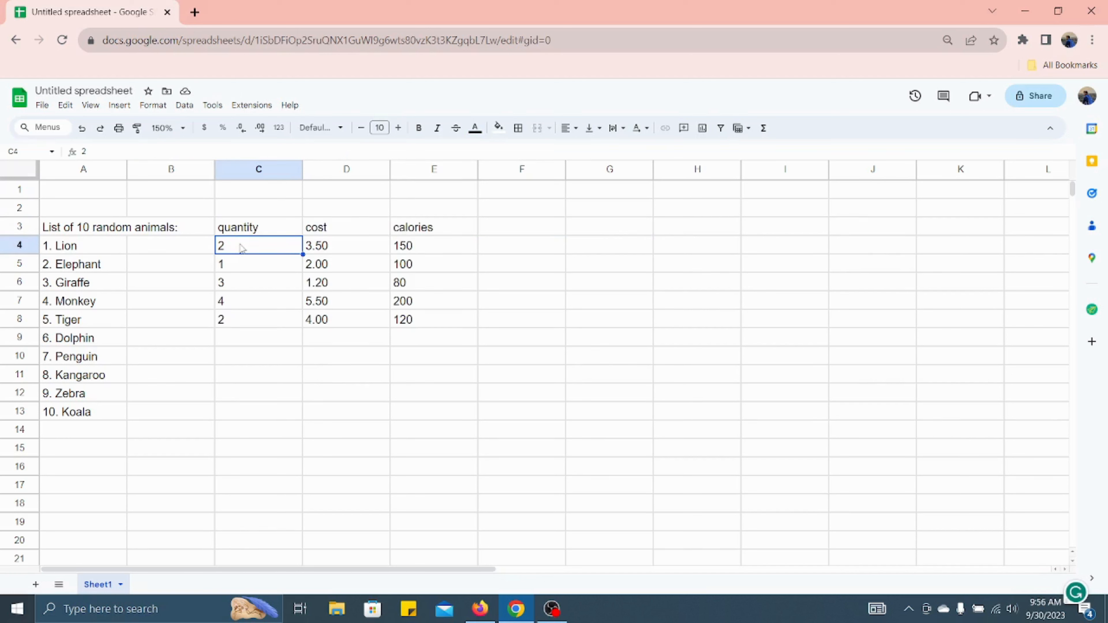
Step: Add "item" before "quantity" in the GPT_TABLE prompt in cell C3 and regenerate the table
{"action": "left_click", "coordinate": [247, 229]}
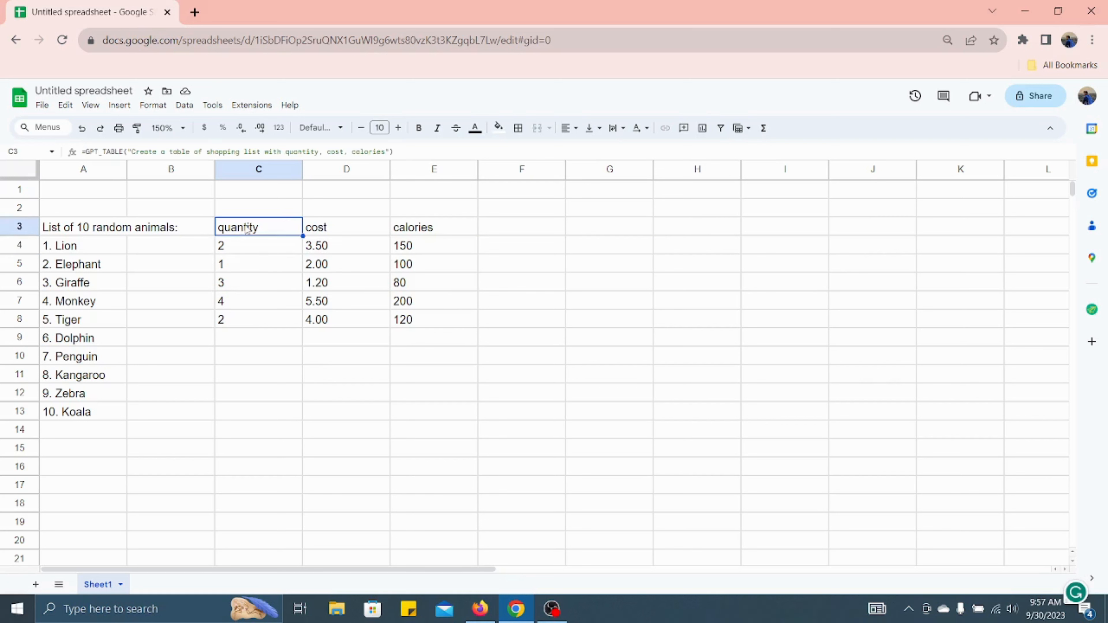
{"action": "double_click", "coordinate": [281, 232]}
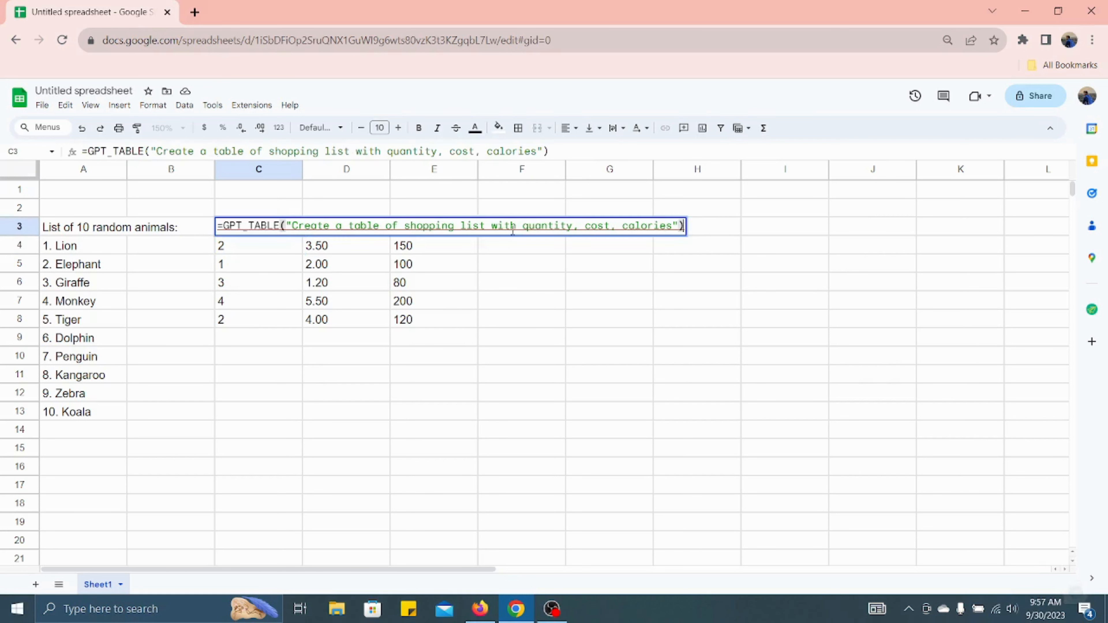
{"action": "left_click", "coordinate": [523, 226]}
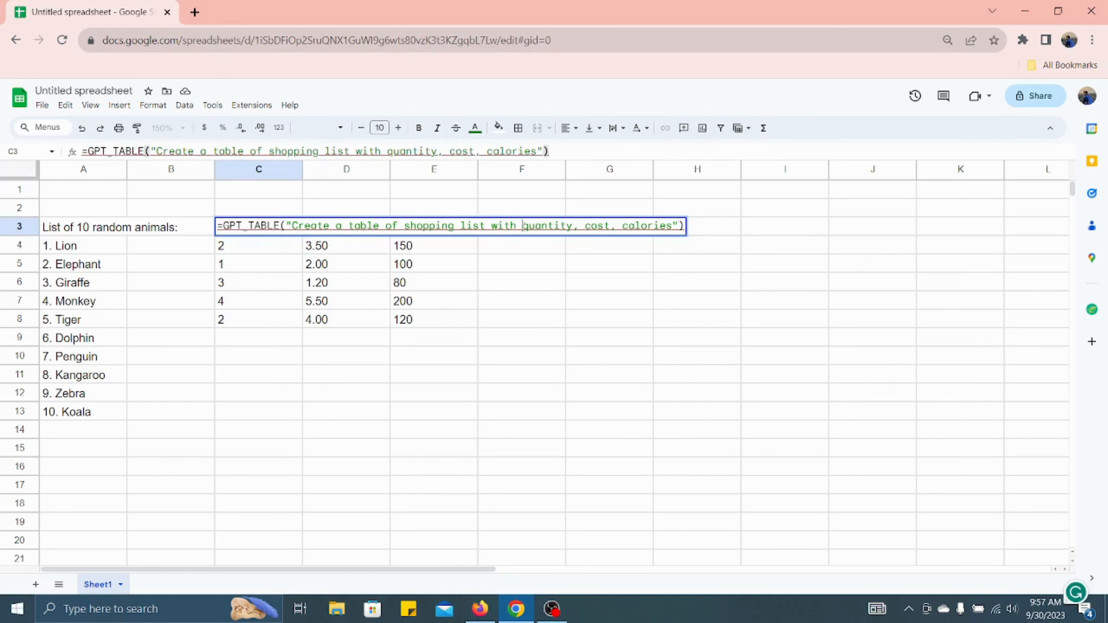
{"action": "type", "text": "item"}
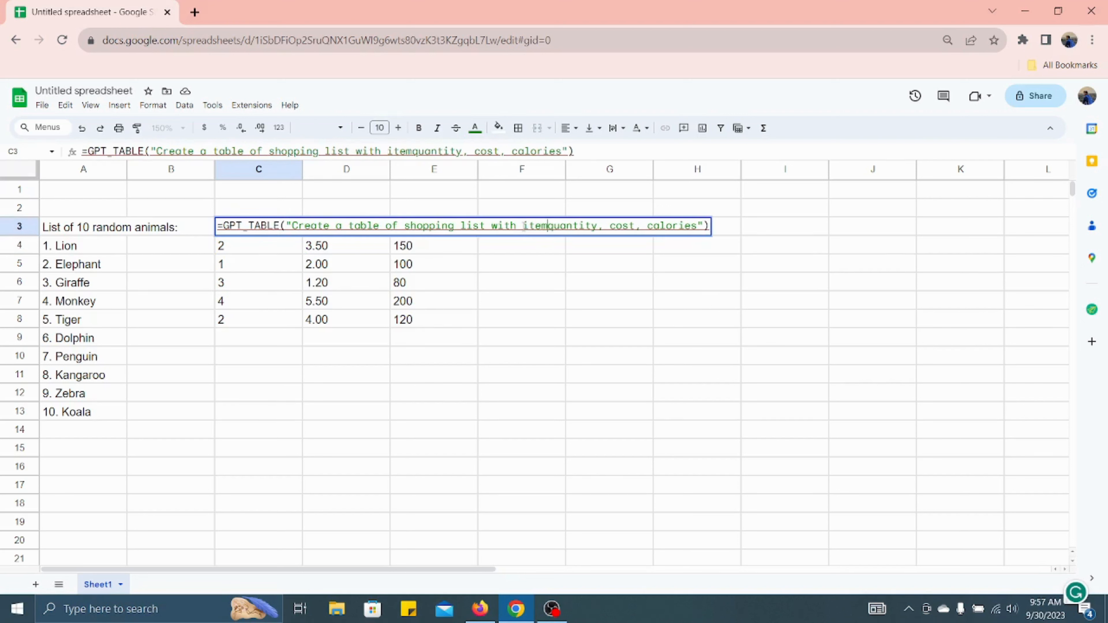
{"action": "type", "text": ","}
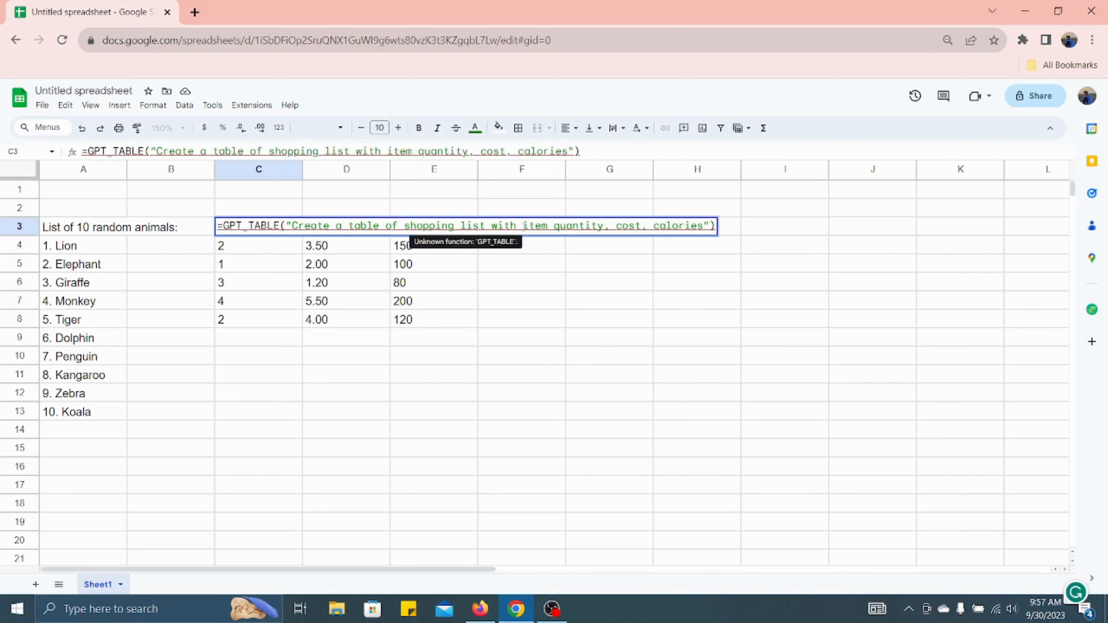
{"action": "key", "text": "Return"}
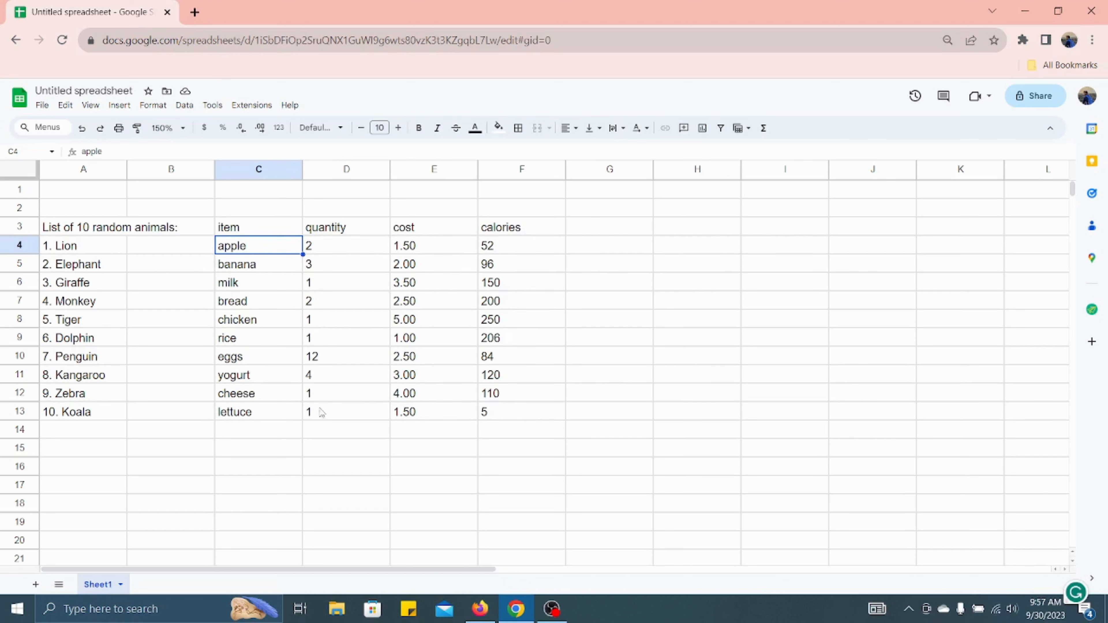
Step: Enter the formula =gpt_table("Difference between Excel and spreadsheet with parameters") in cell C15
{"action": "left_click", "coordinate": [246, 448]}
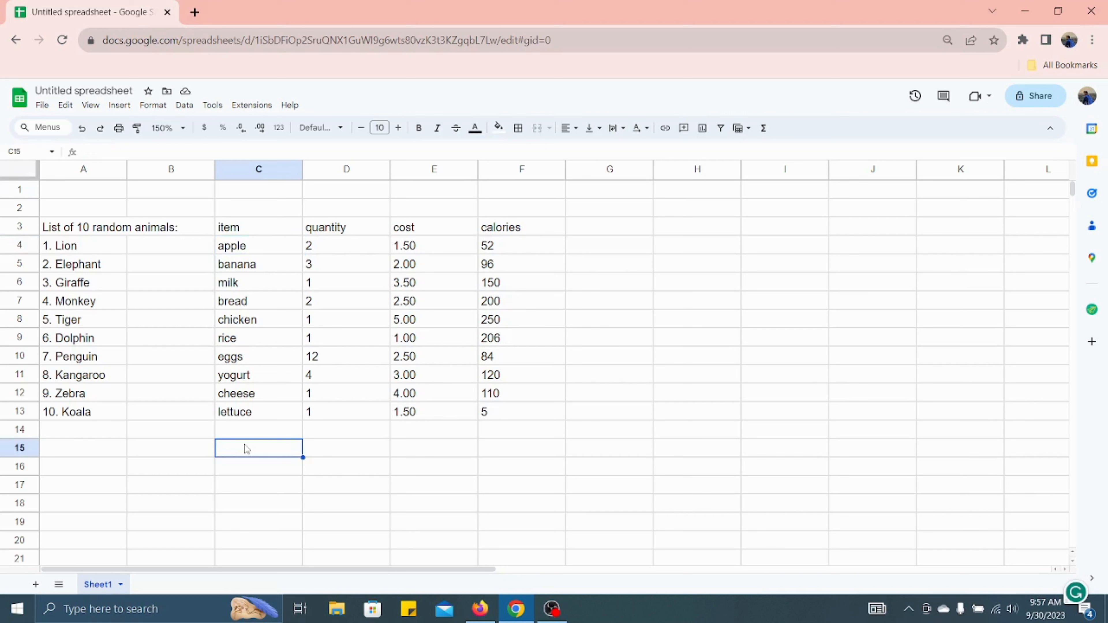
{"action": "type", "text": "="}
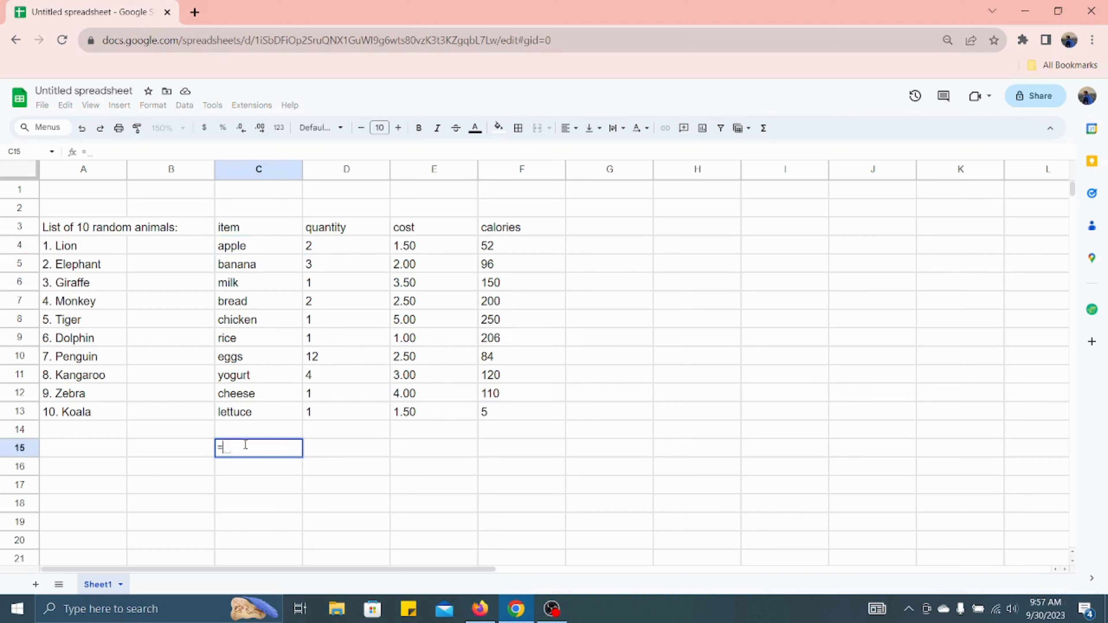
{"action": "type", "text": "gpt_"}
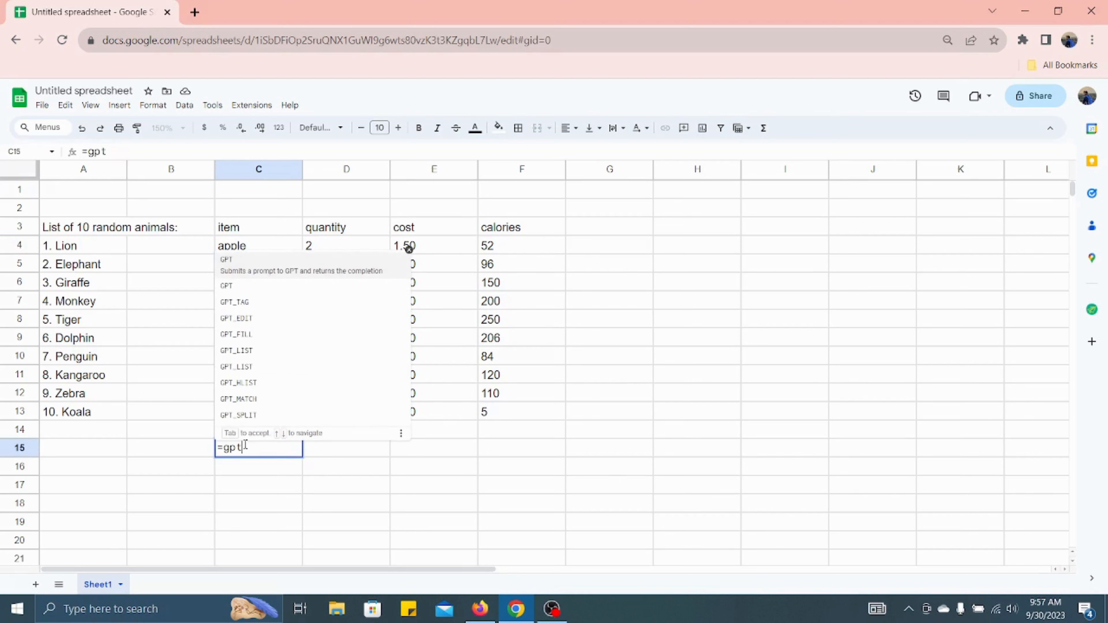
{"action": "type", "text": "table"}
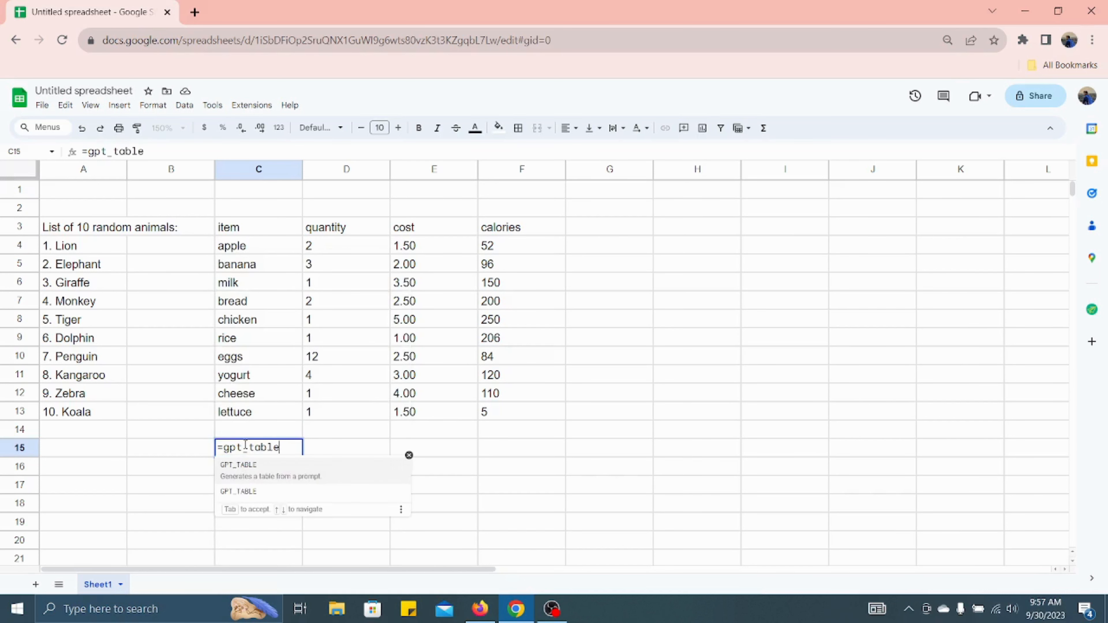
{"action": "type", "text": "(\""}
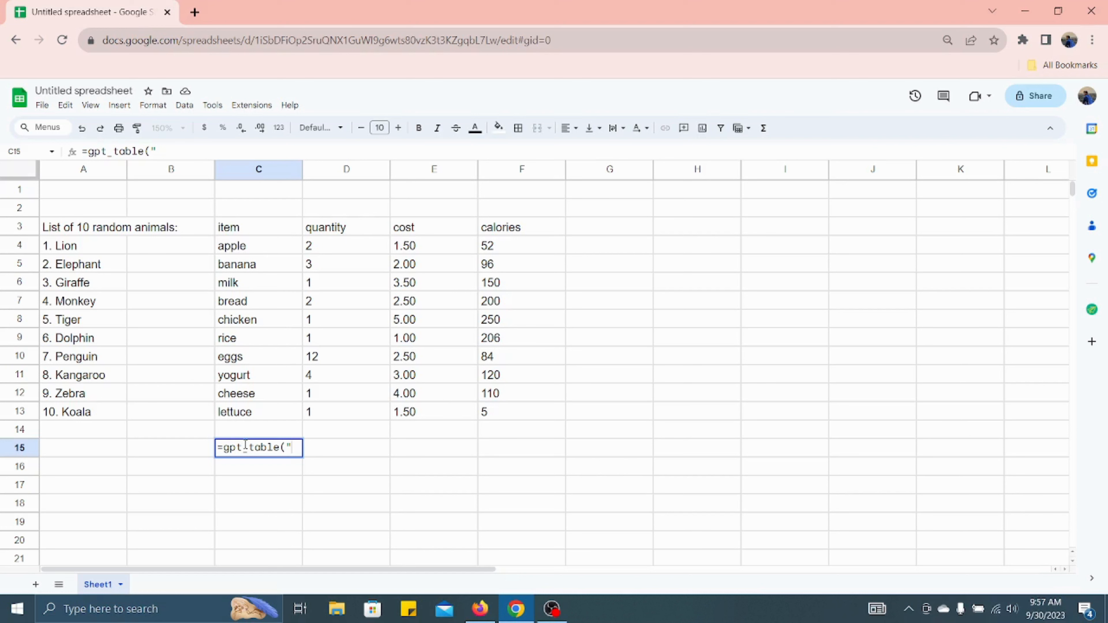
{"action": "type", "text": "Differen"}
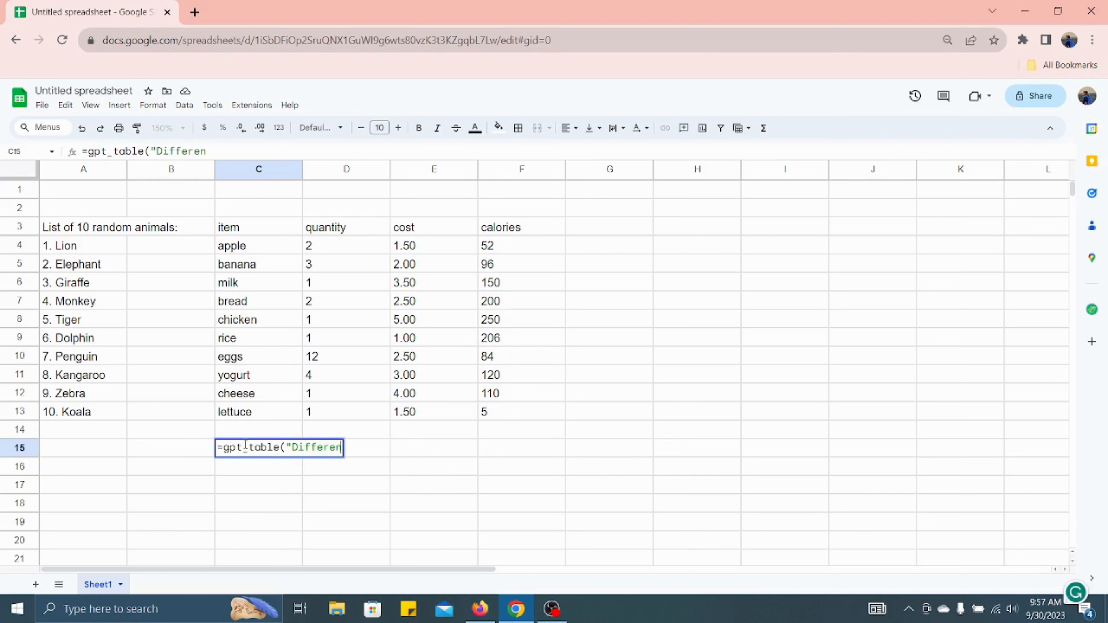
{"action": "type", "text": "ce between"}
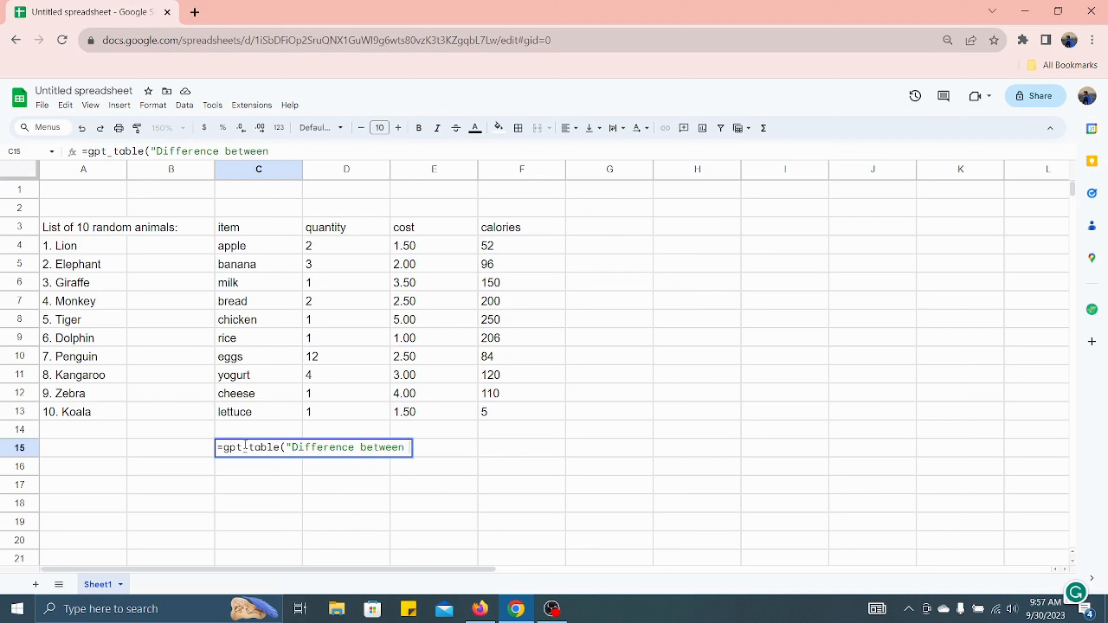
{"action": "type", "text": " Excel and "}
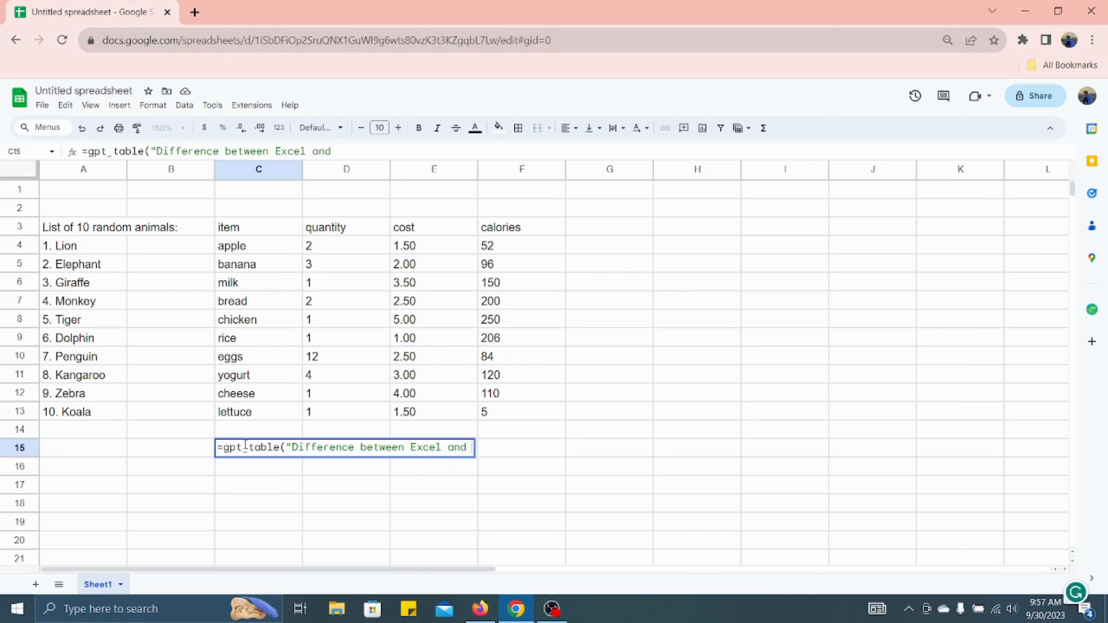
{"action": "type", "text": "spreadsheet"}
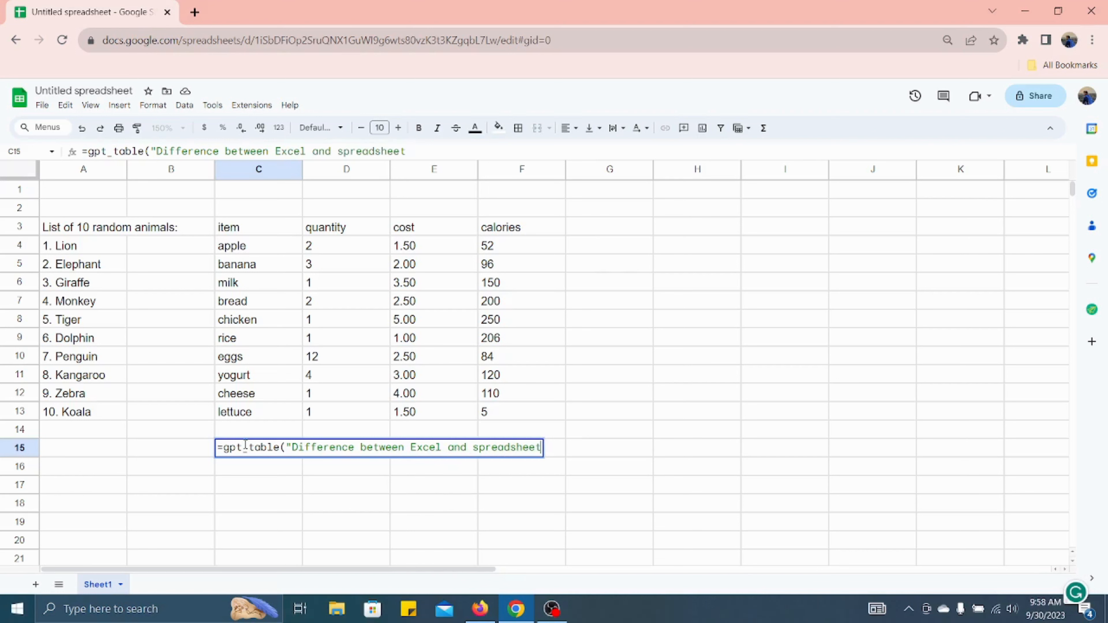
{"action": "type", "text": " with "}
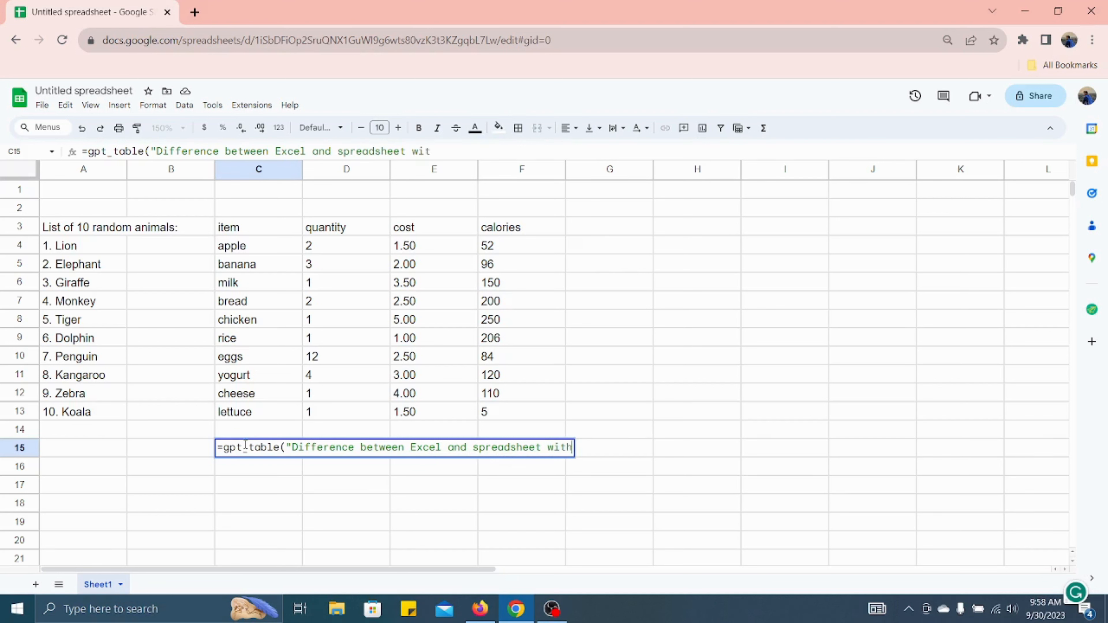
{"action": "type", "text": "parameters\")"}
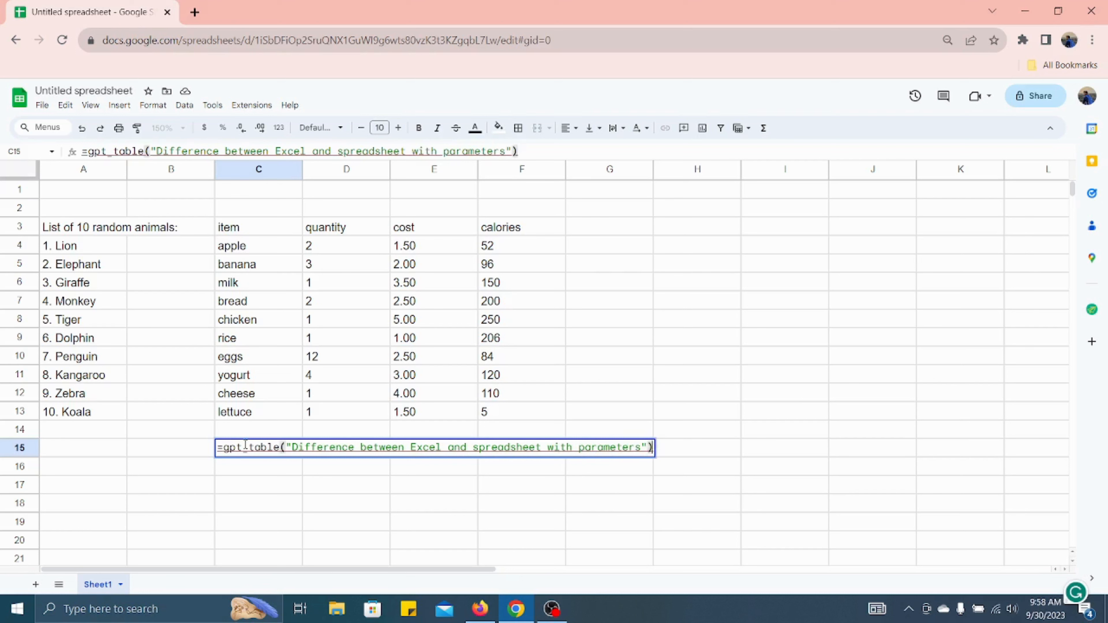
{"action": "key", "text": "Return"}
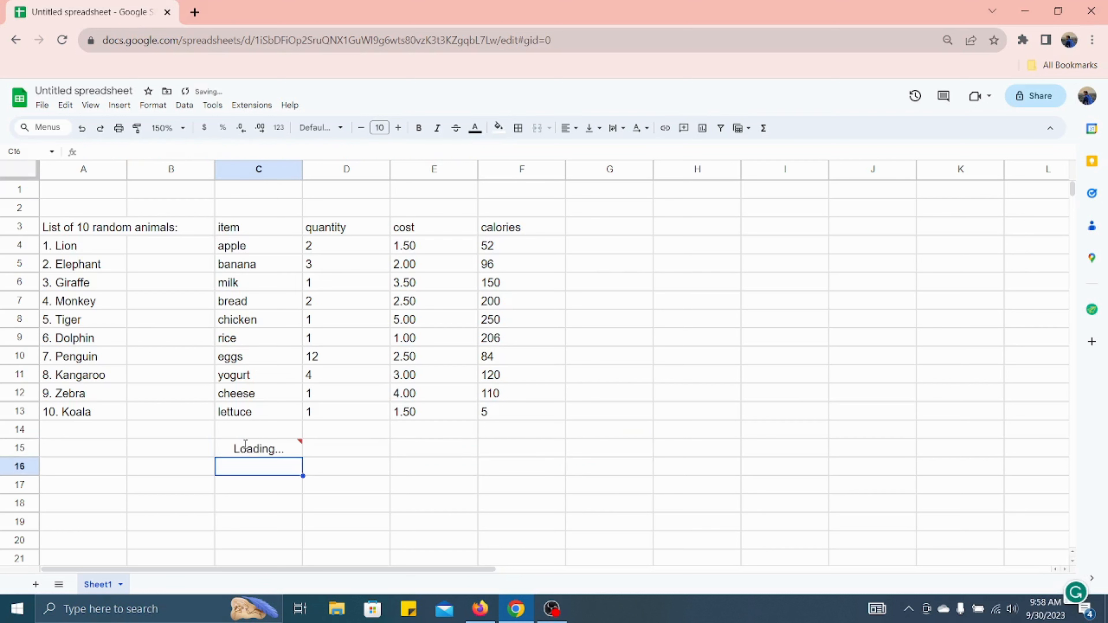
Step: Fit the widths of columns D and C to the text of the generated comparison table
{"action": "scroll", "coordinate": [246, 444], "scroll_direction": "down", "scroll_amount": 2}
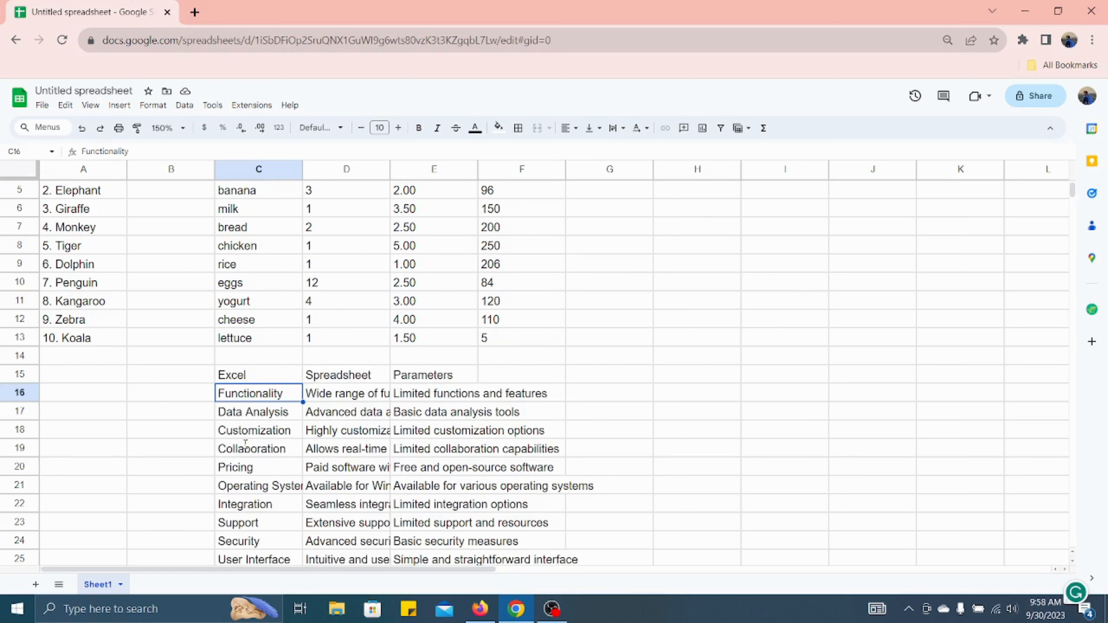
{"action": "scroll", "coordinate": [245, 444], "scroll_direction": "down", "scroll_amount": 1}
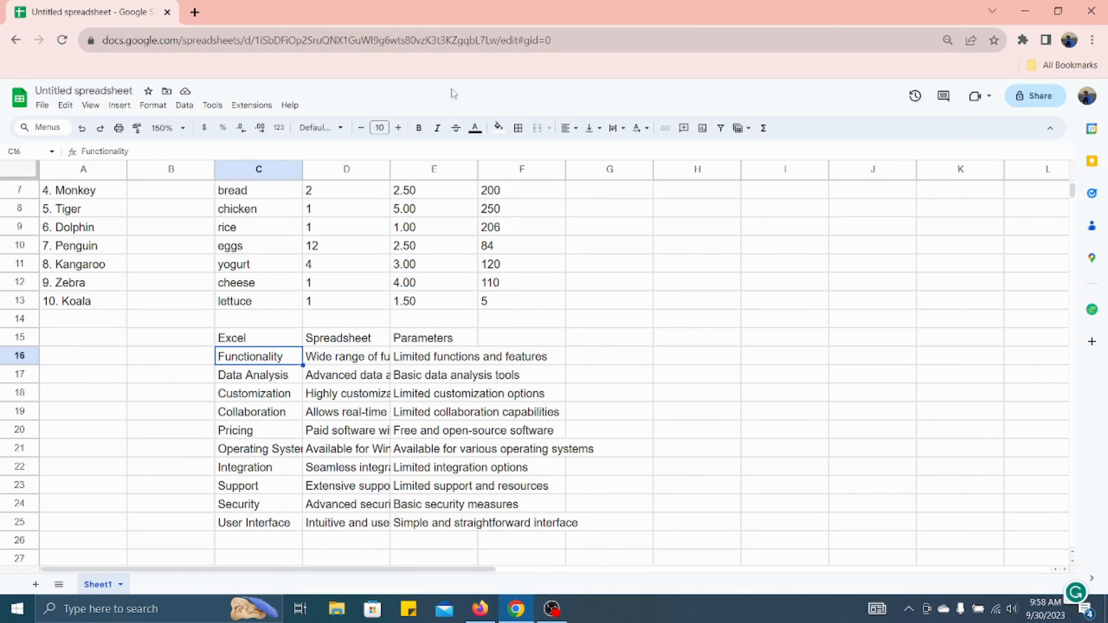
{"action": "left_click_drag", "start_coordinate": [390, 169], "coordinate": [390, 169]}
{"action": "double_click", "coordinate": [390, 170]}
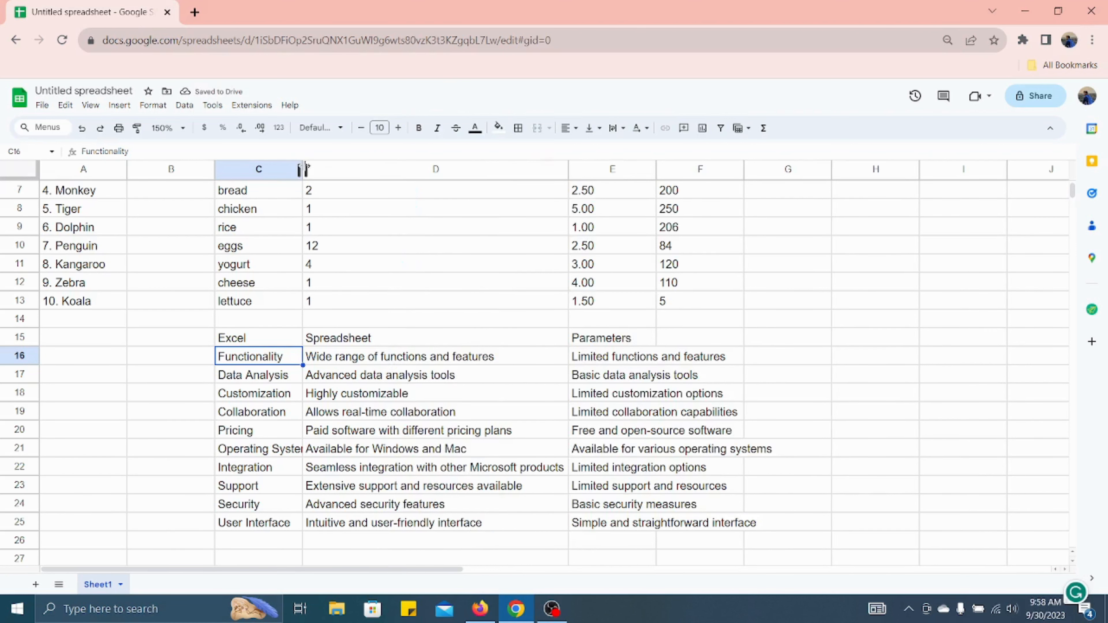
{"action": "double_click", "coordinate": [302, 170]}
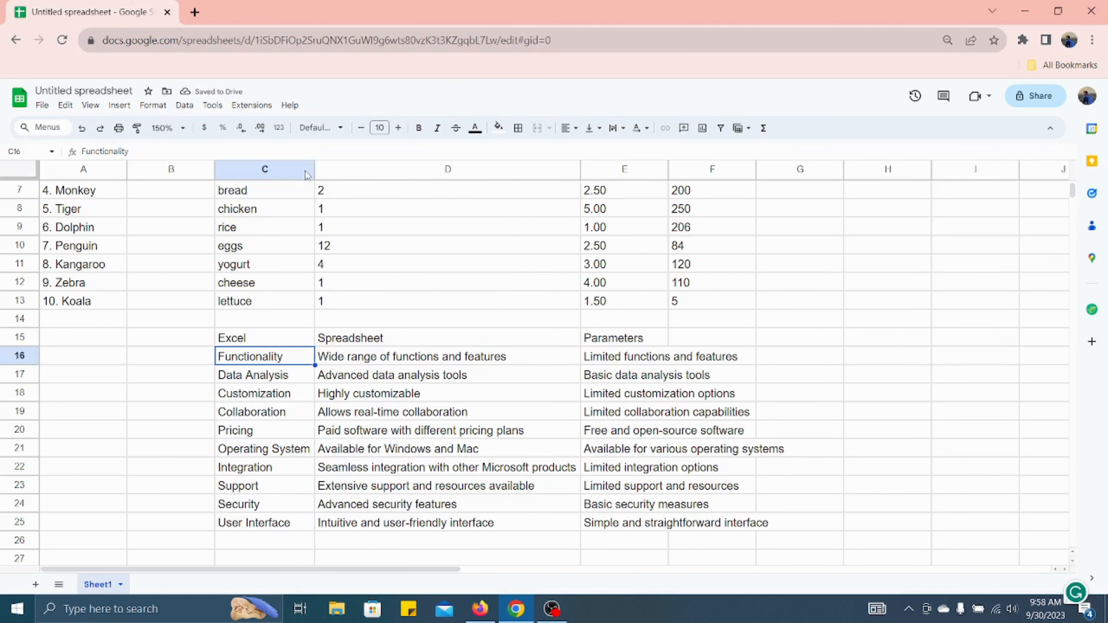
Step: Enter the formula =GPT("Tell me the defination of feedback") in cell G2
{"action": "scroll", "coordinate": [327, 442], "scroll_direction": "up", "scroll_amount": 2}
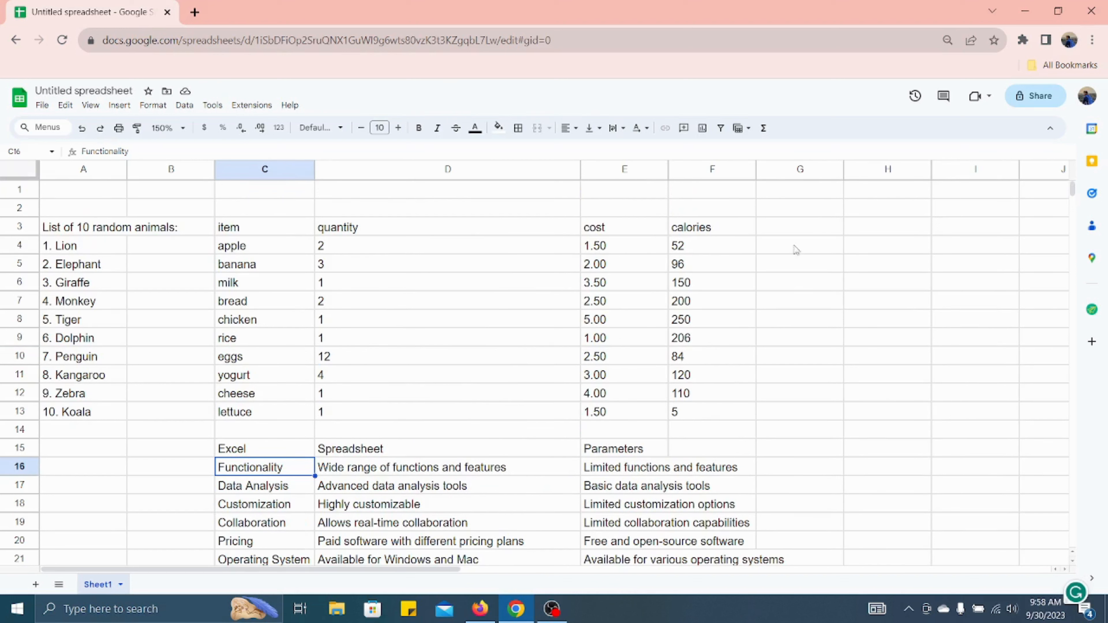
{"action": "left_click", "coordinate": [806, 214]}
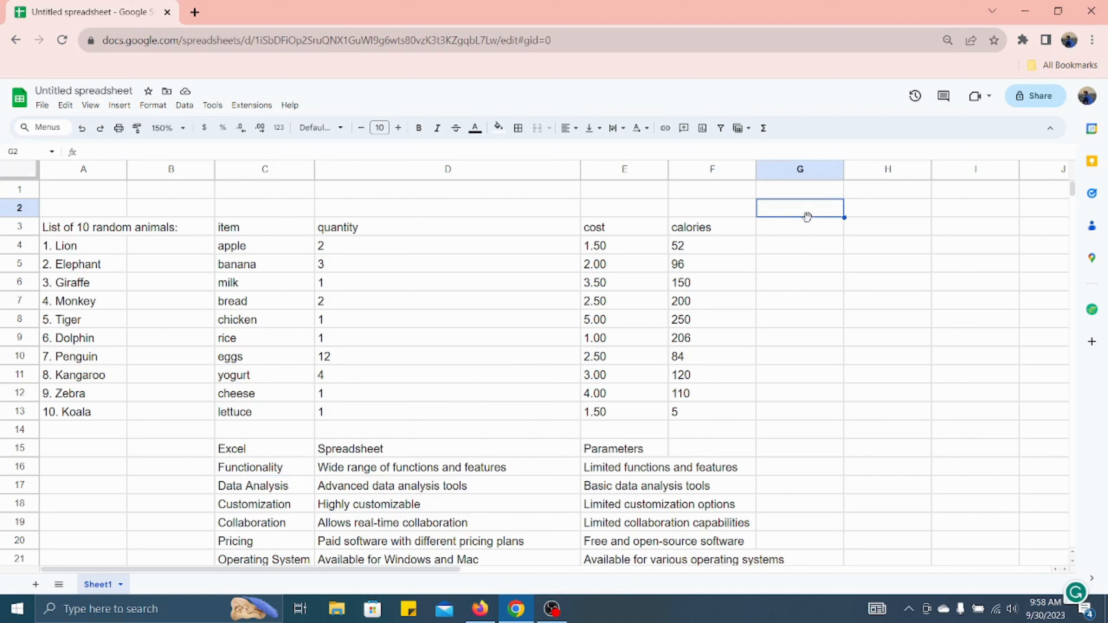
{"action": "type", "text": "=gpt"}
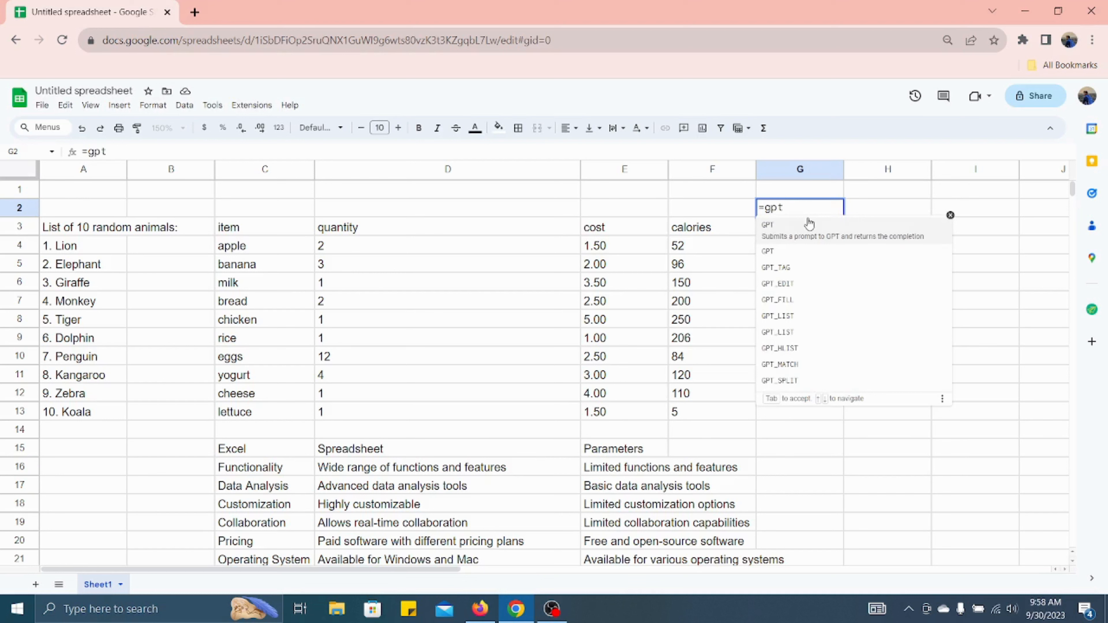
{"action": "left_click", "coordinate": [787, 233]}
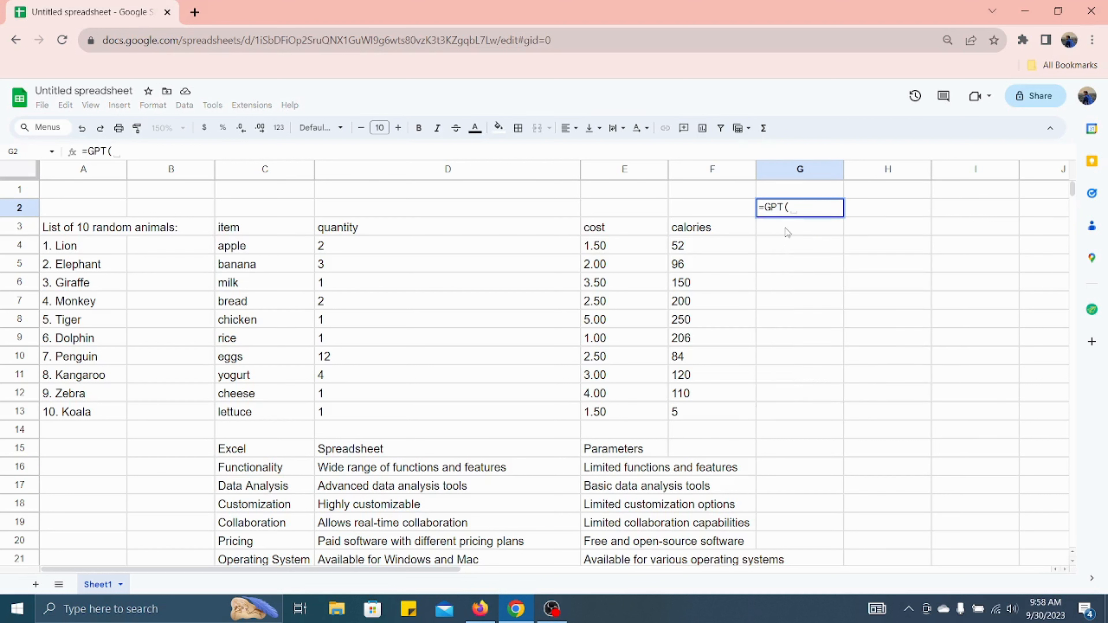
{"action": "type", "text": "\""}
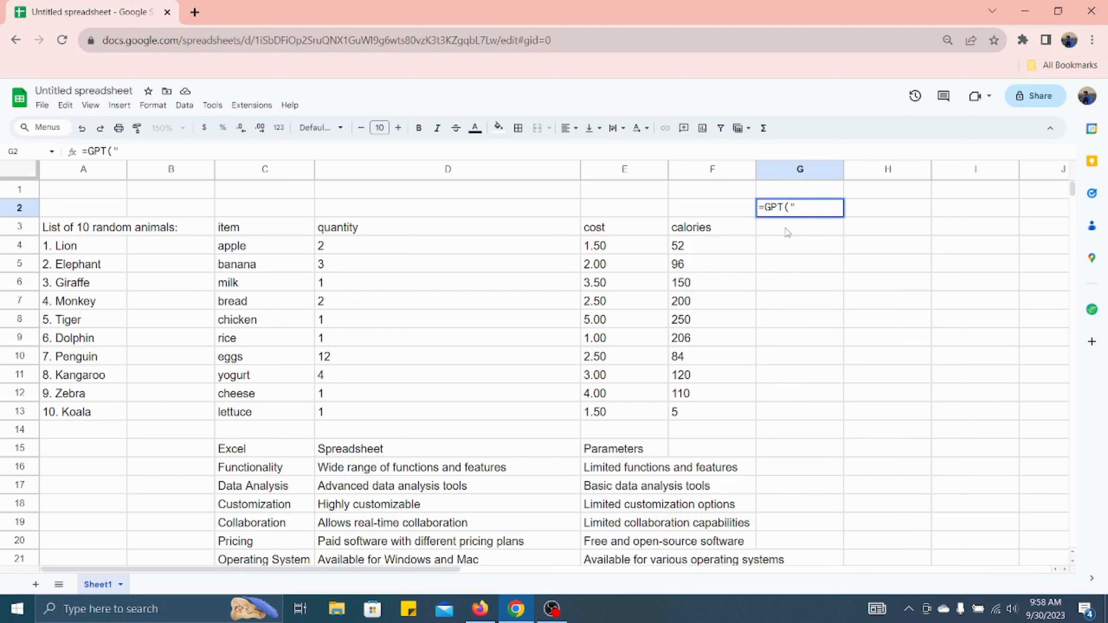
{"action": "type", "text": "Tell me the"}
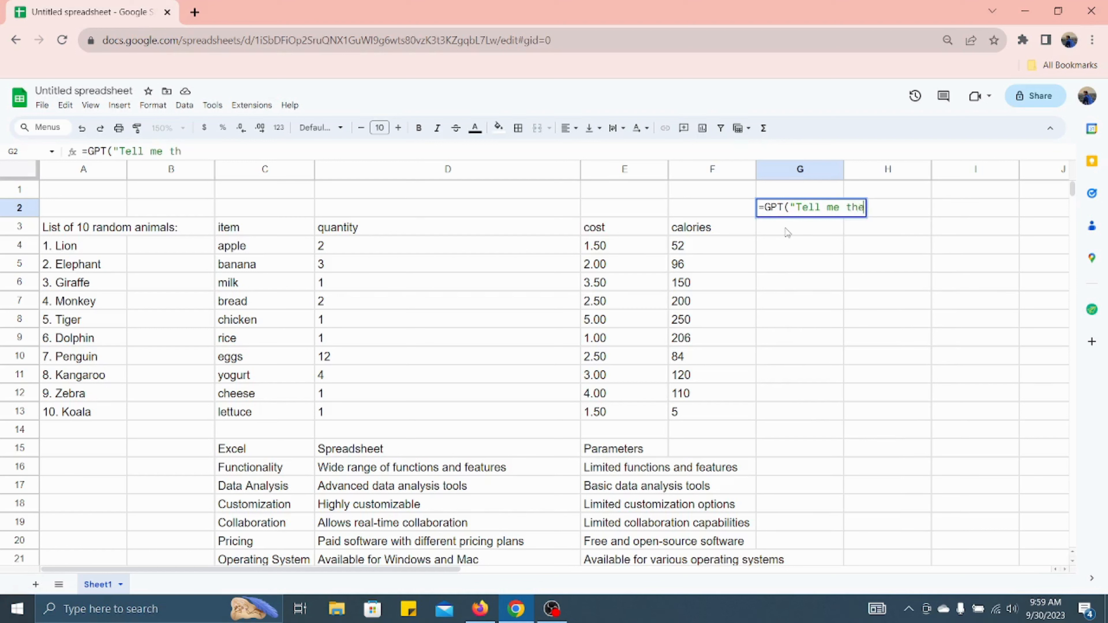
{"action": "type", "text": " definat"}
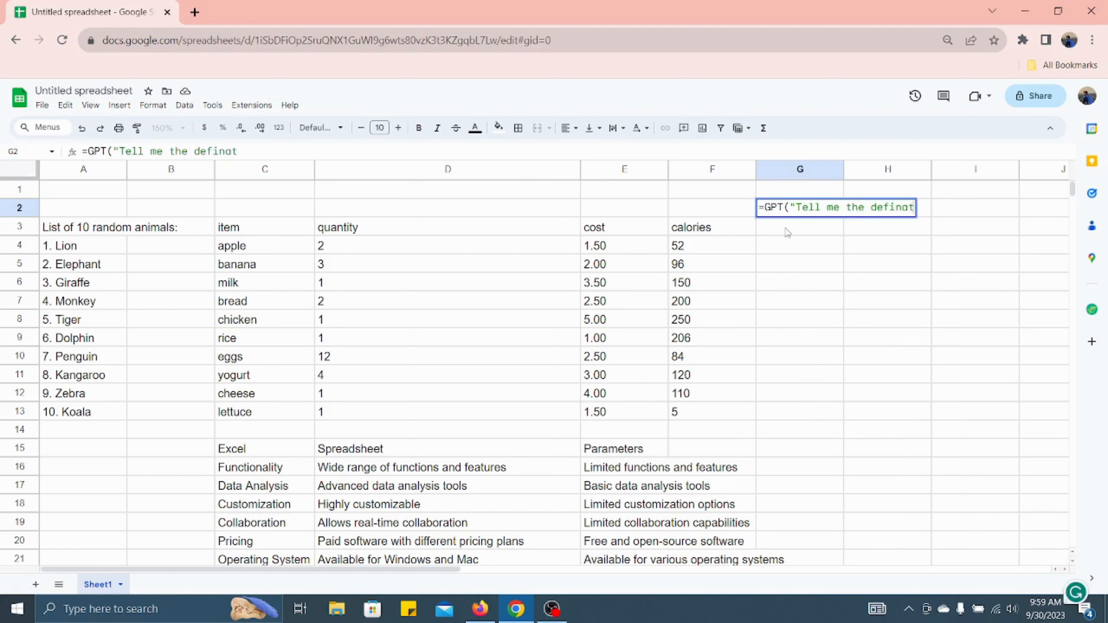
{"action": "type", "text": "ion of fe"}
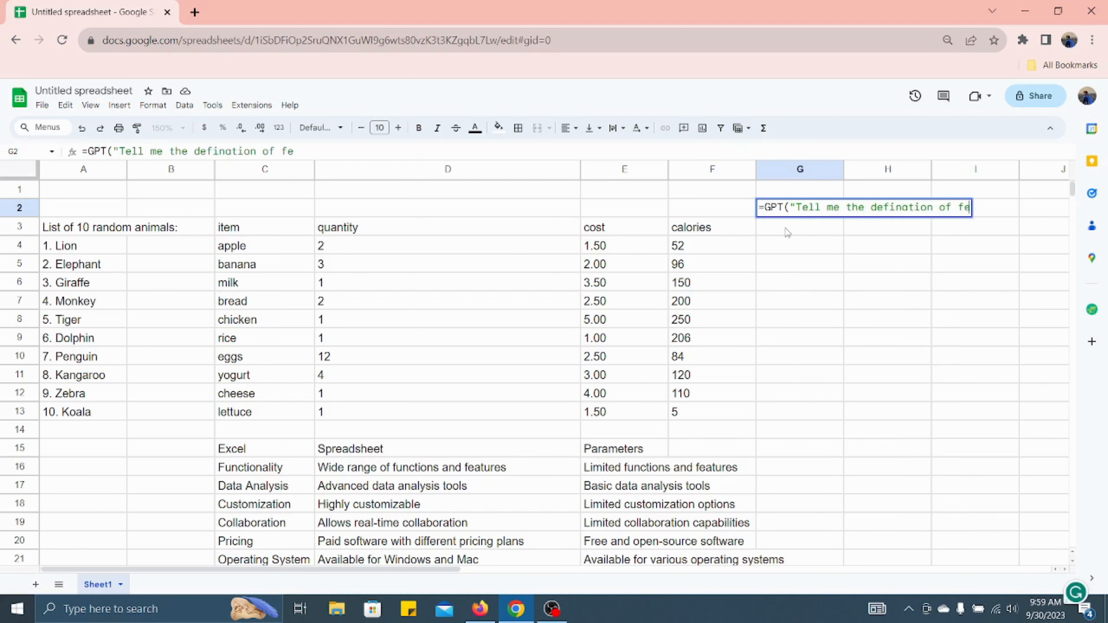
{"action": "type", "text": "edback\")"}
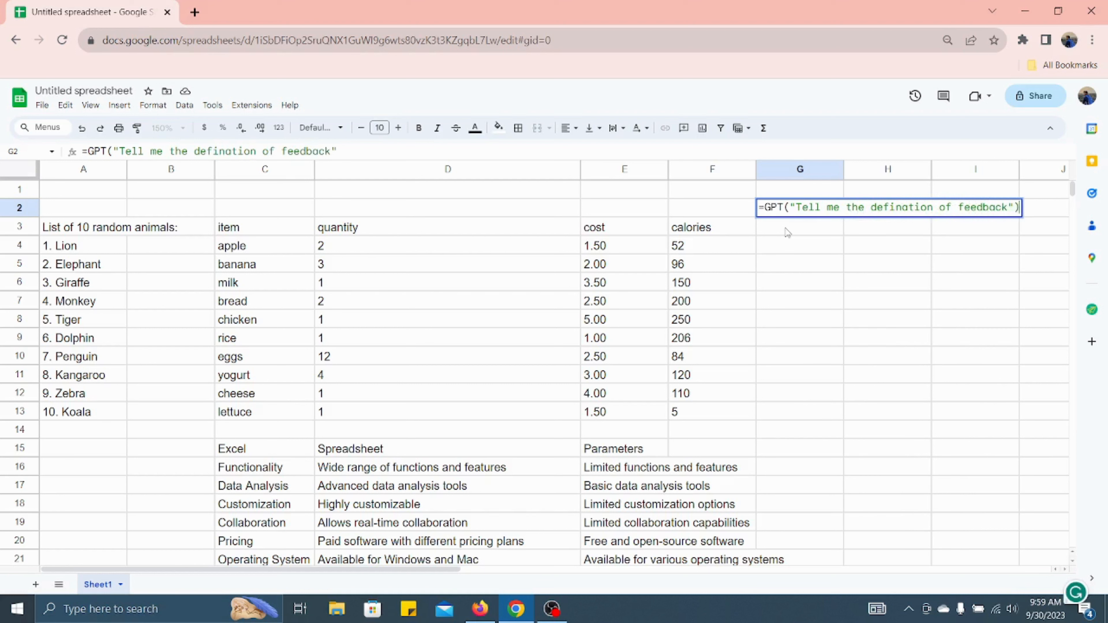
{"action": "key", "text": "Return"}
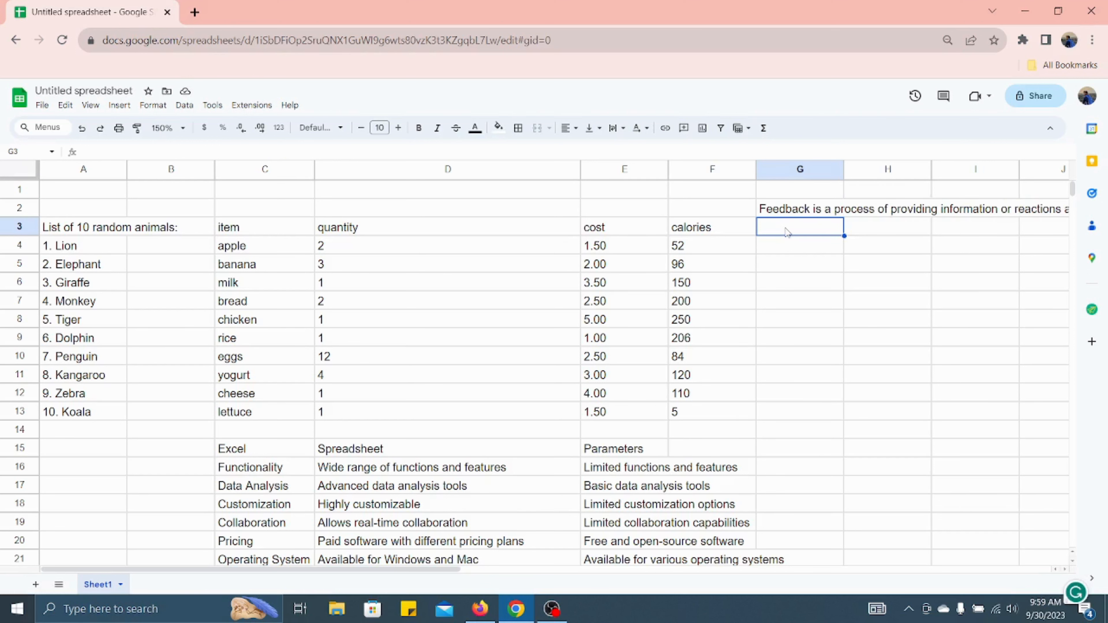
Step: Read along the full generated feedback definition in row 2 and return to column G
{"action": "key", "text": "Right"}
{"action": "key", "text": "Right"}
{"action": "key", "text": "Right"}
{"action": "key", "text": "Right"}
{"action": "key", "text": "Right"}
{"action": "key", "text": "Right"}
{"action": "key", "text": "Right"}
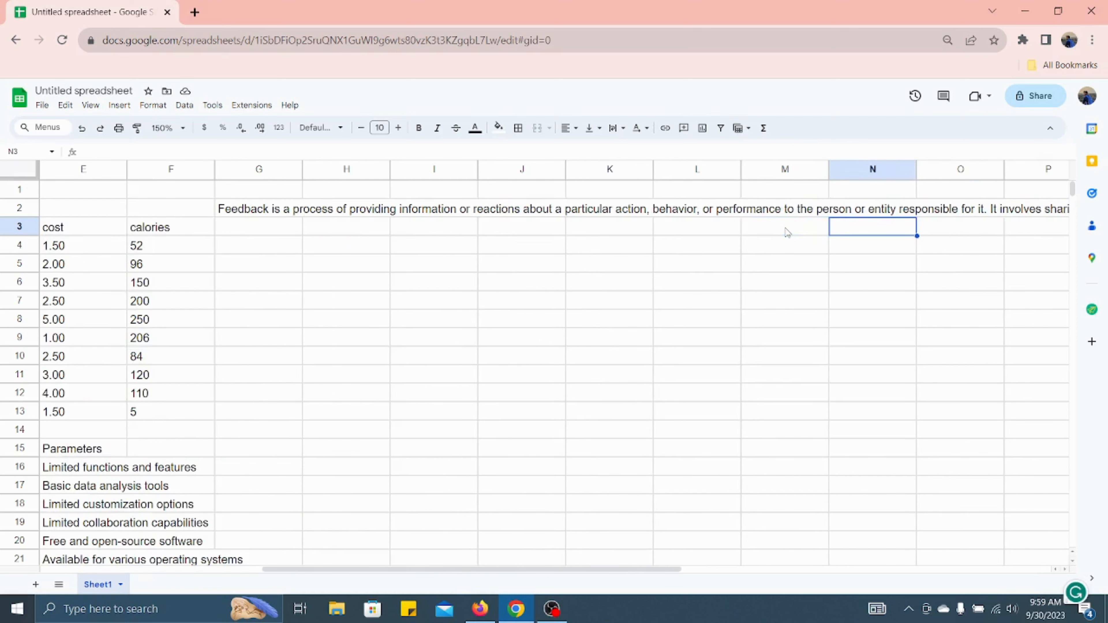
{"action": "key", "text": "Right"}
{"action": "key", "text": "Right"}
{"action": "key", "text": "Right"}
{"action": "key", "text": "Right"}
{"action": "key", "text": "Right"}
{"action": "key", "text": "Right"}
{"action": "key", "text": "Right"}
{"action": "key", "text": "Right"}
{"action": "key", "text": "Right"}
{"action": "key", "text": "Right"}
{"action": "key", "text": "Right"}
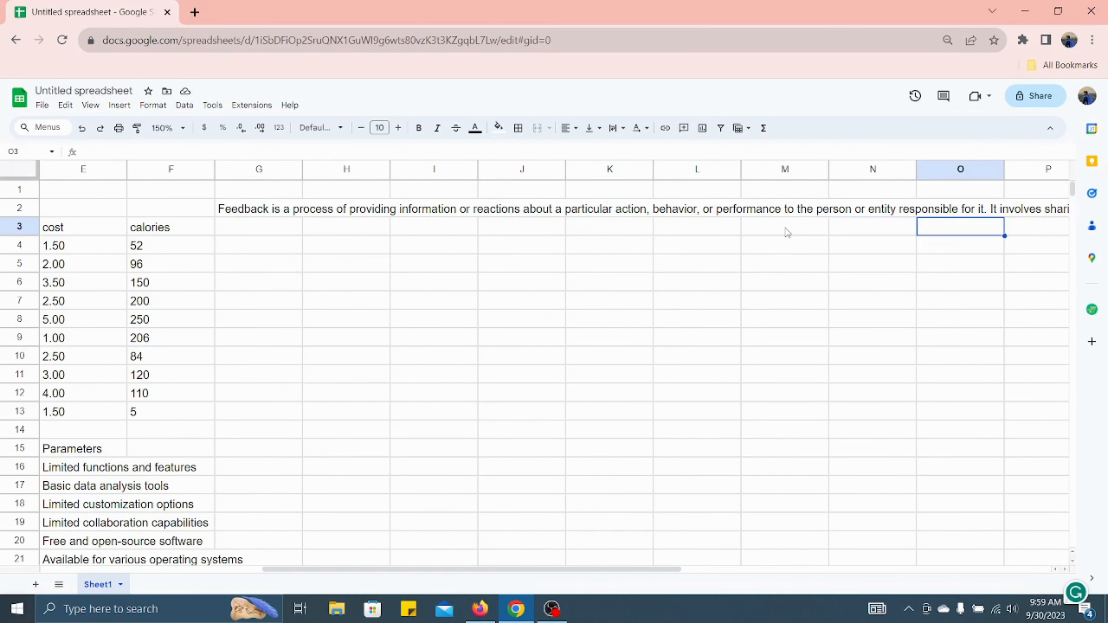
{"action": "key", "text": "Left"}
{"action": "key", "text": "Left"}
{"action": "key", "text": "Left"}
{"action": "key", "text": "Left"}
{"action": "key", "text": "Left"}
{"action": "key", "text": "Left"}
{"action": "key", "text": "Left"}
{"action": "key", "text": "Left"}
{"action": "key", "text": "Left"}
{"action": "key", "text": "Left"}
{"action": "key", "text": "Left"}
{"action": "key", "text": "Left"}
{"action": "key", "text": "Left"}
{"action": "key", "text": "Left"}
{"action": "key", "text": "Left"}
{"action": "key", "text": "Left"}
{"action": "key", "text": "Left"}
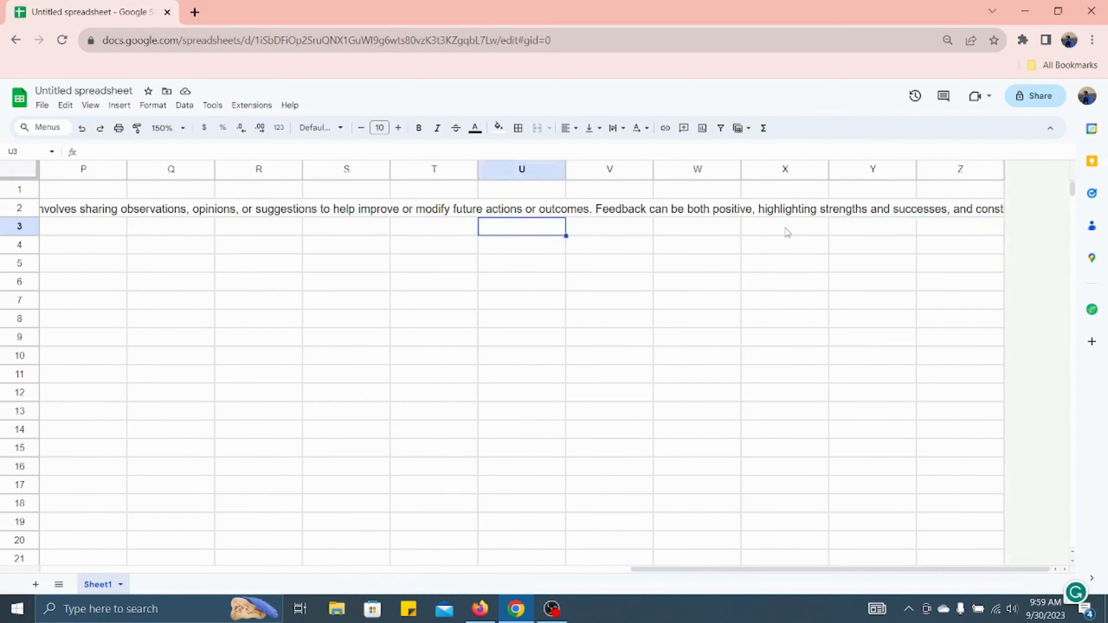
{"action": "key", "text": "Left"}
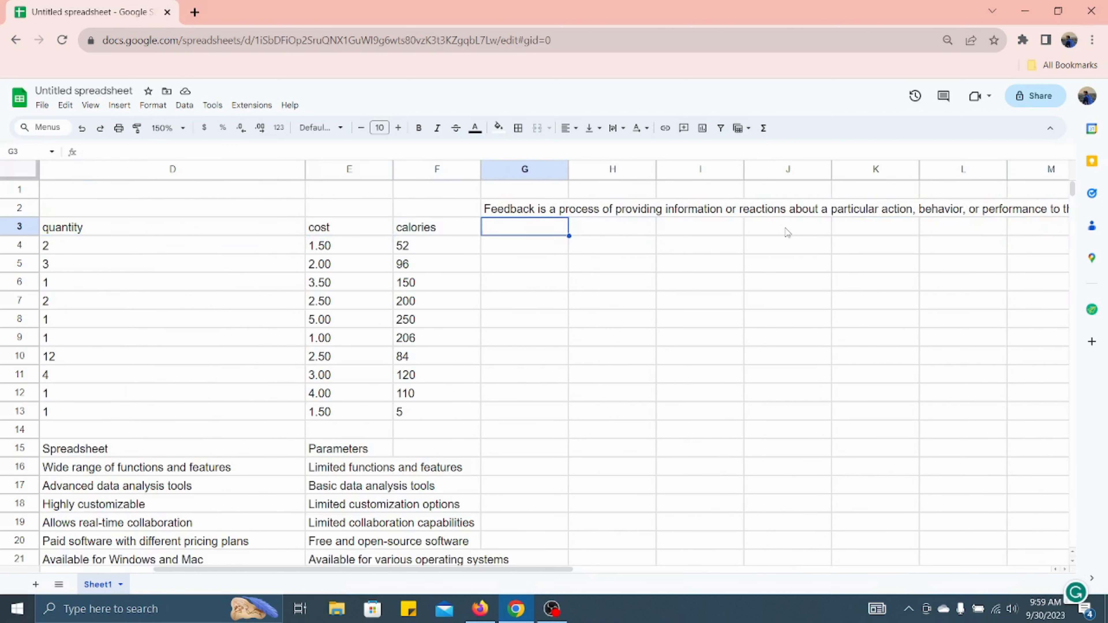
Step: Begin a GPT_SPLIT formula in cell G4 with cell K8 as its text argument
{"action": "key", "text": "Down"}
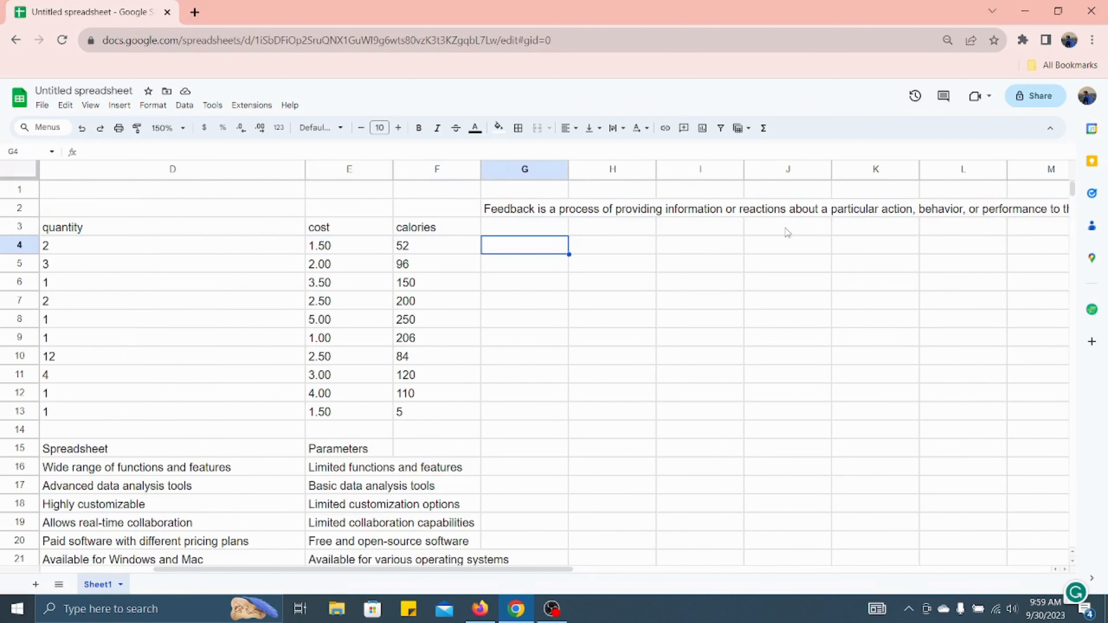
{"action": "type", "text": "=gpt"}
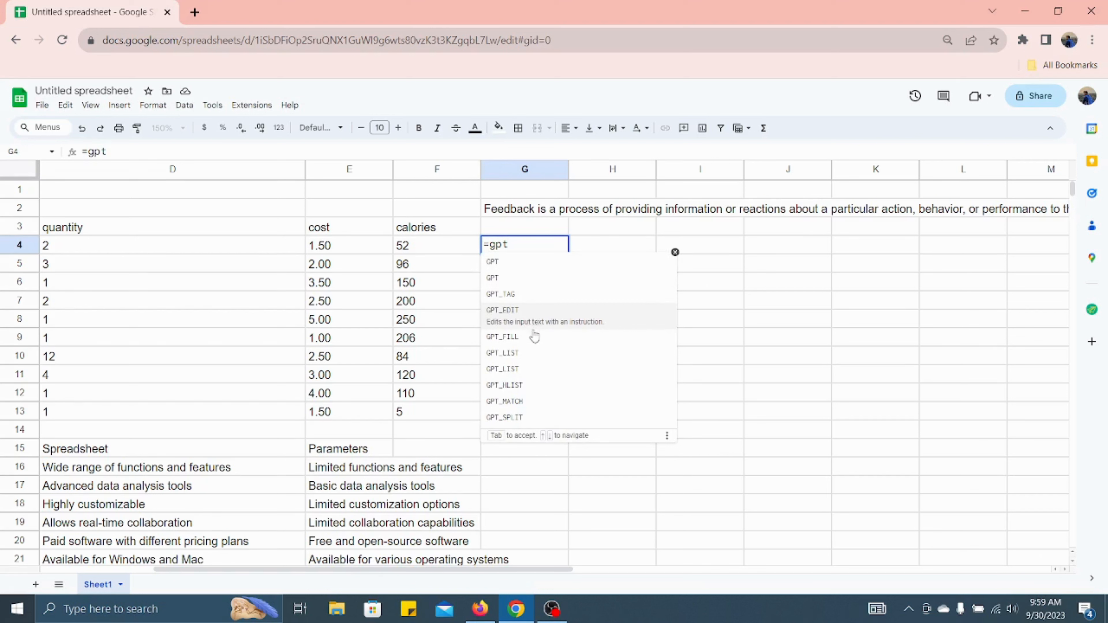
{"action": "left_click", "coordinate": [519, 420]}
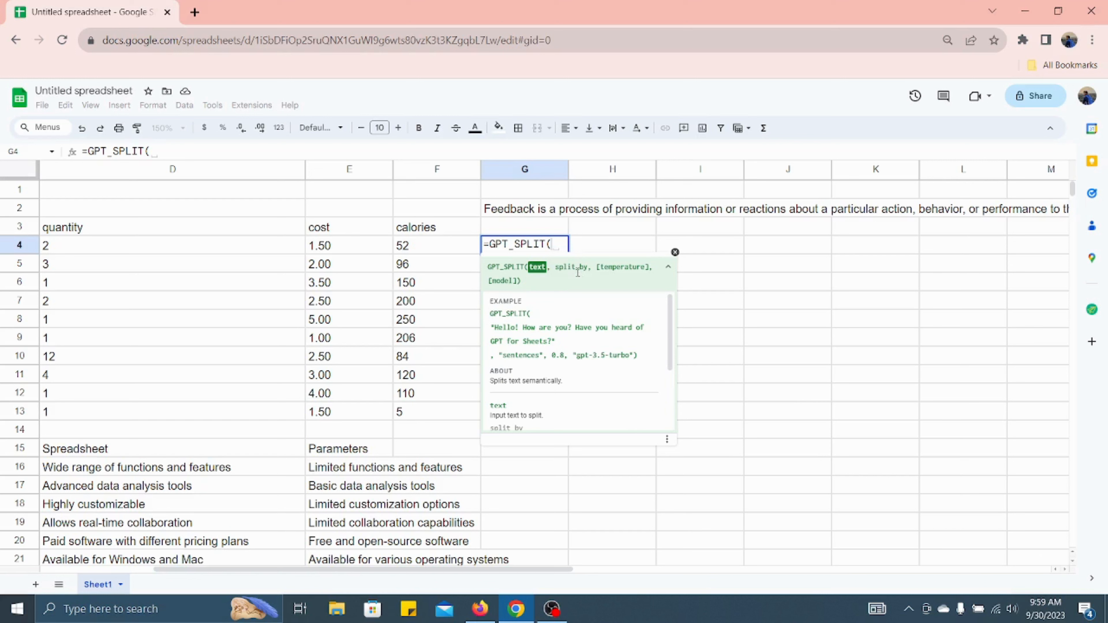
{"action": "left_click", "coordinate": [847, 318]}
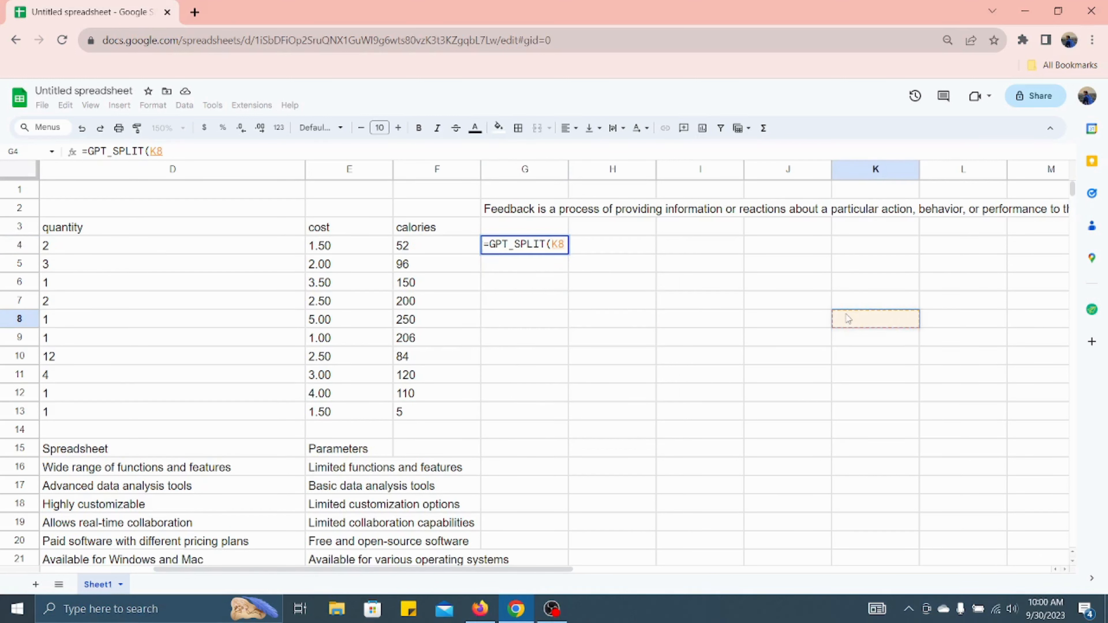